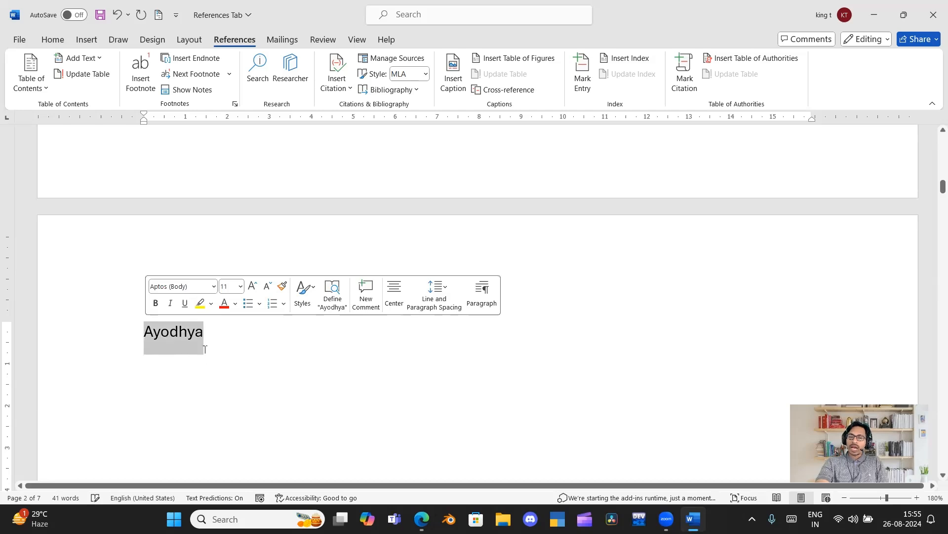
Start adding a new citation source one space after the word "Ayodhya".
click(205, 345)
click(339, 90)
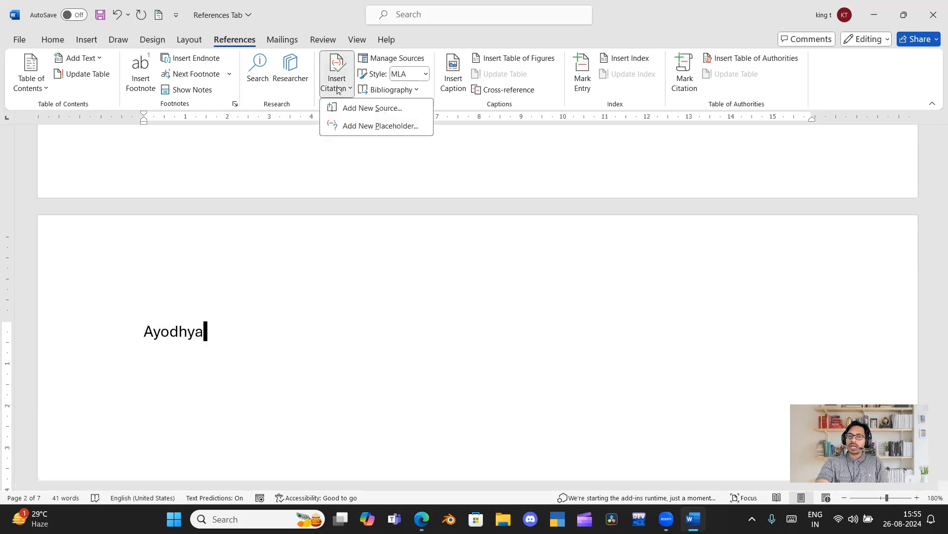
click(248, 336)
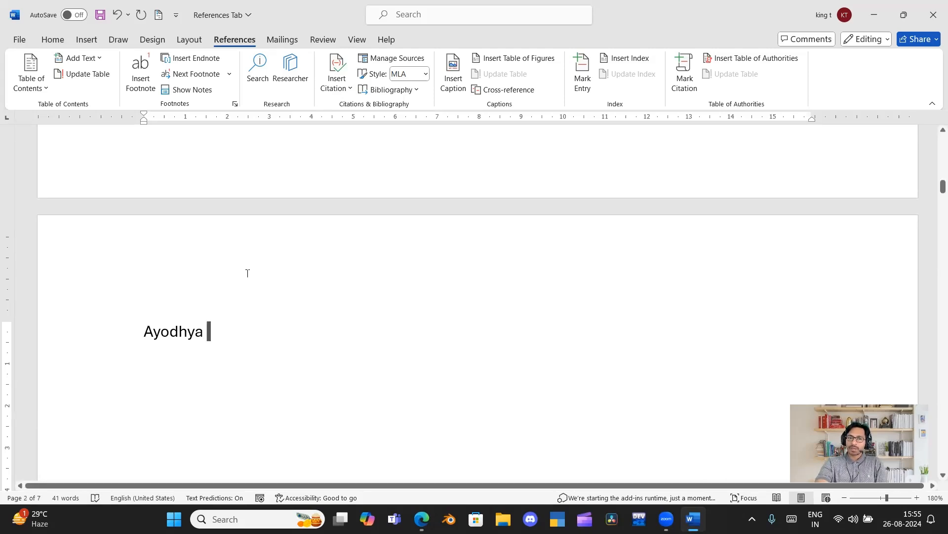
click(337, 83)
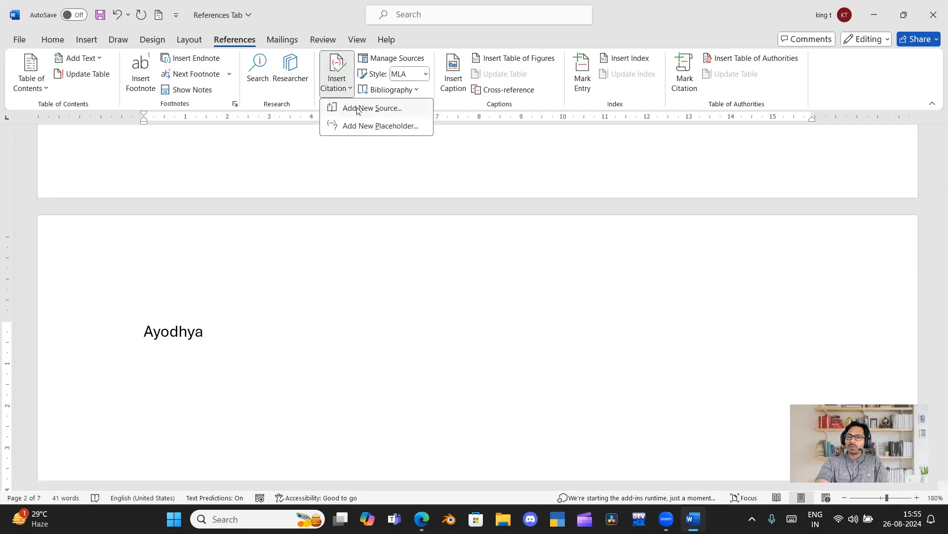
click(358, 109)
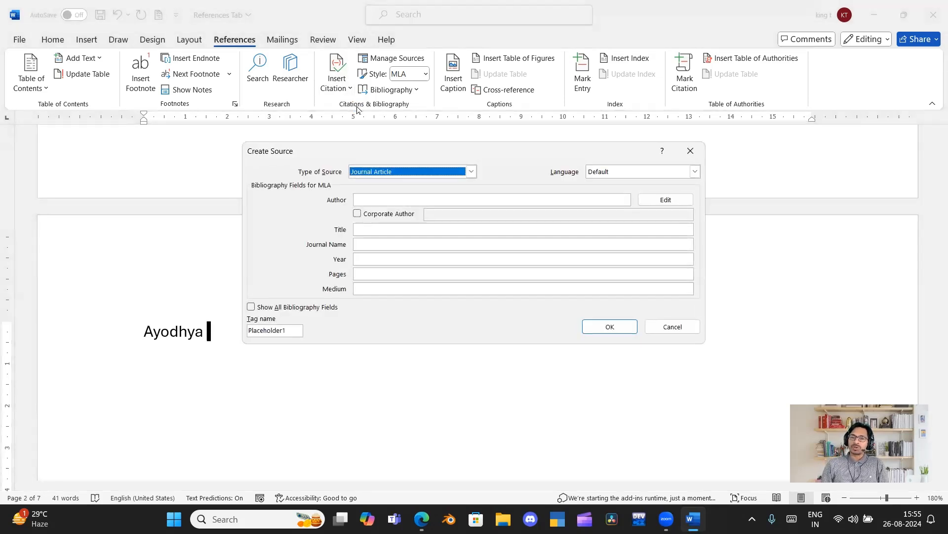
Look through the available source types and set the new source's type to Film.
click(473, 171)
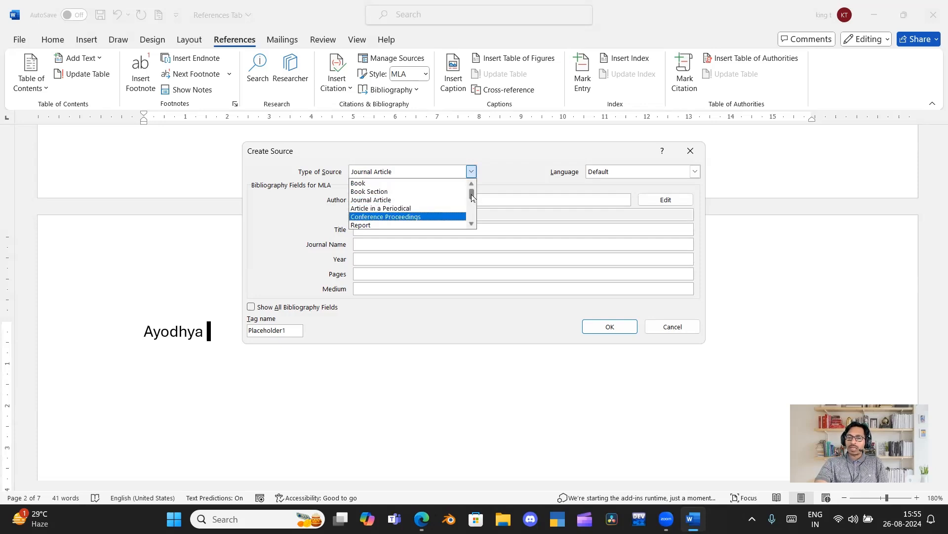
drag(471, 197, 471, 202)
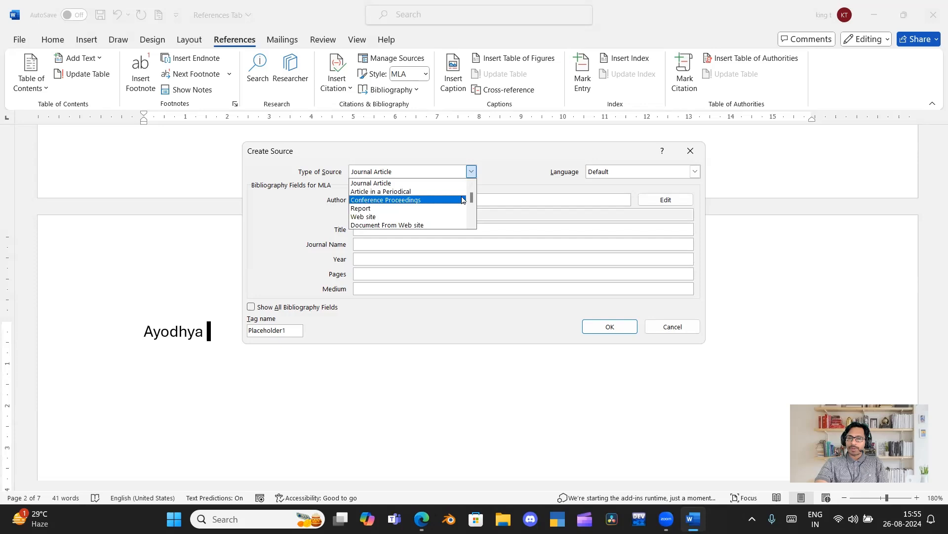
drag(472, 199, 472, 216)
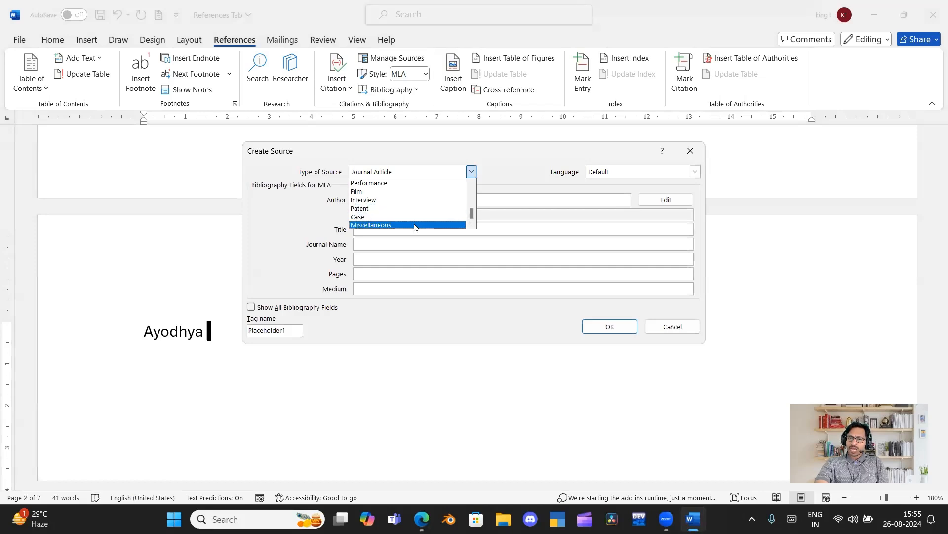
click(506, 162)
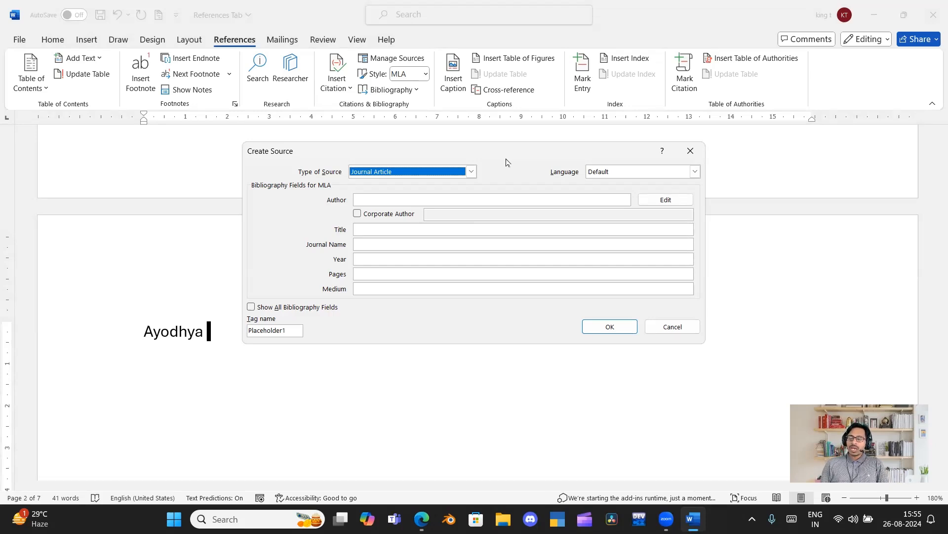
click(472, 172)
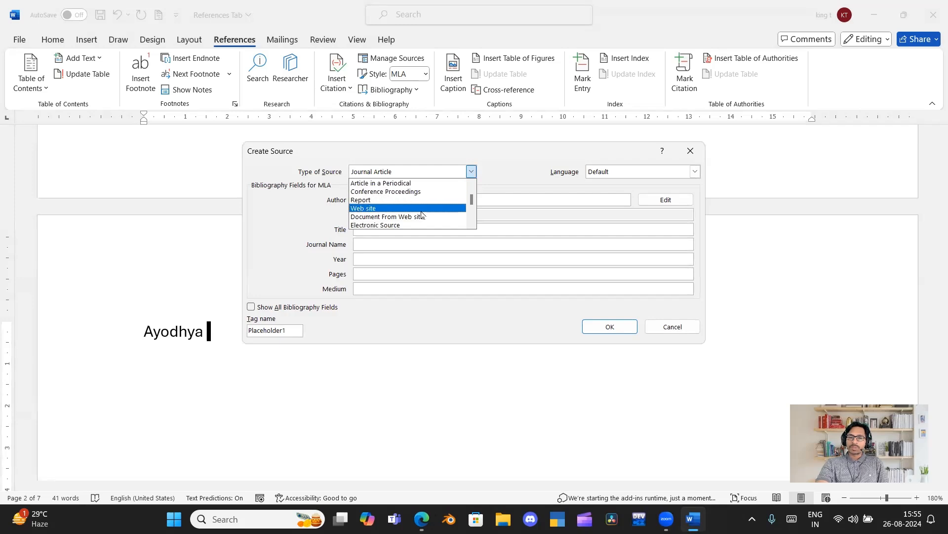
scroll(423, 216, down, 2)
scroll(422, 216, down, 5)
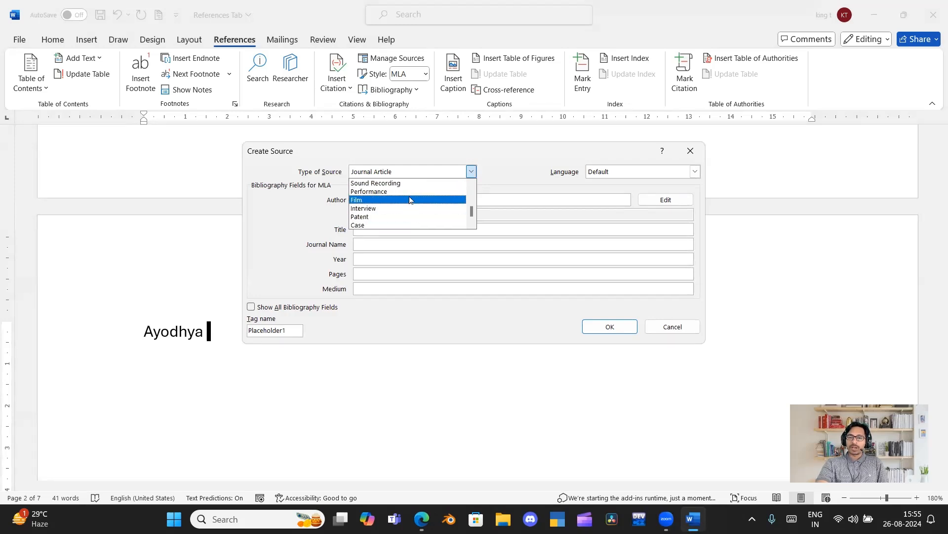
click(409, 199)
Enter "Hanuman" as the film's title.
click(410, 197)
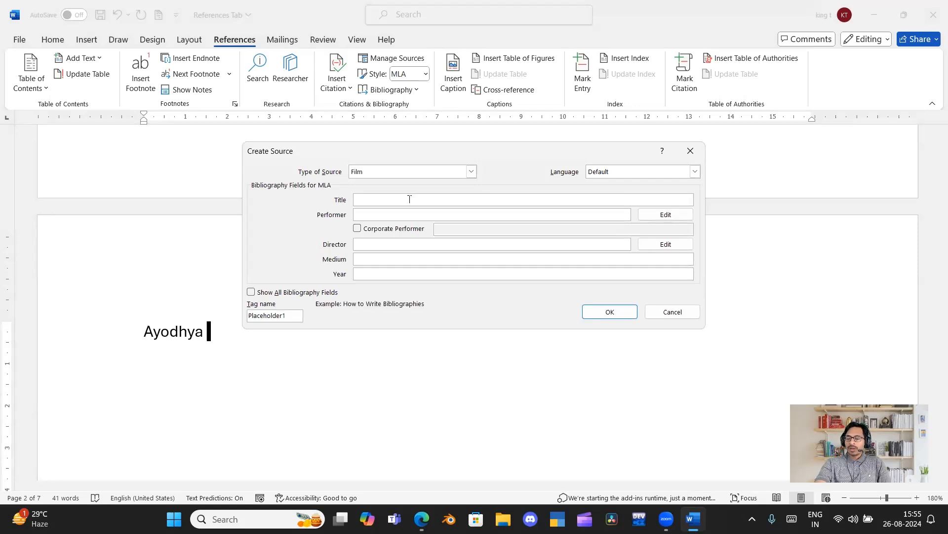
text(Hnauman)
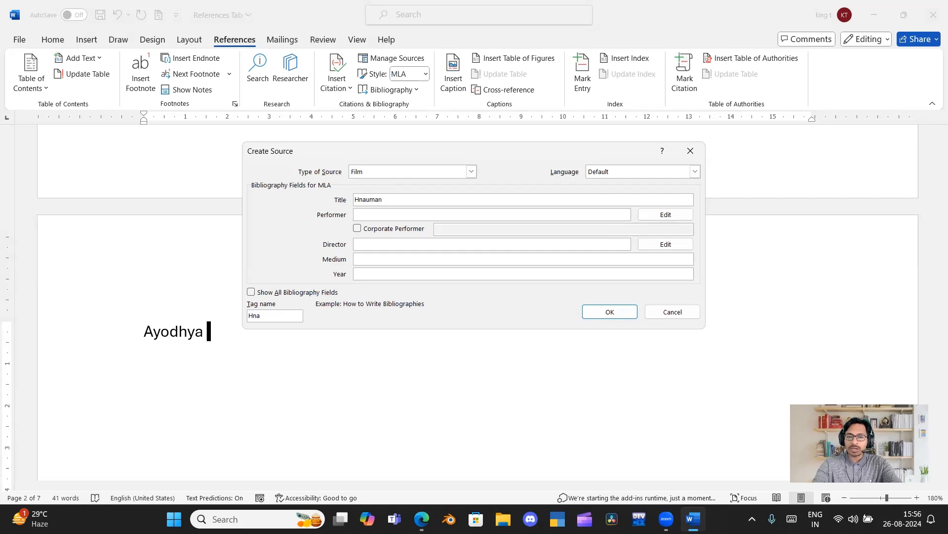
key(BackSpace)
key(BackSpace)
key(BackSpace)
key(BackSpace)
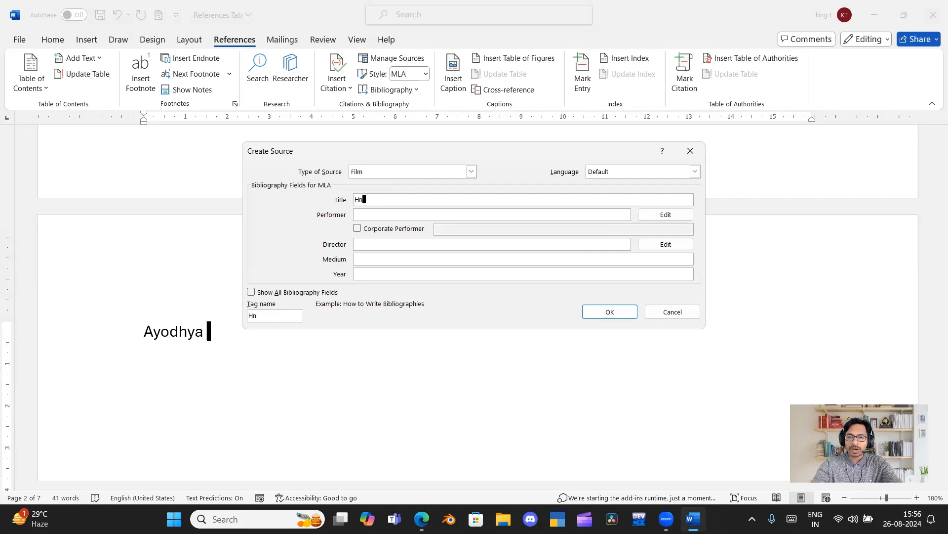
text(numan)
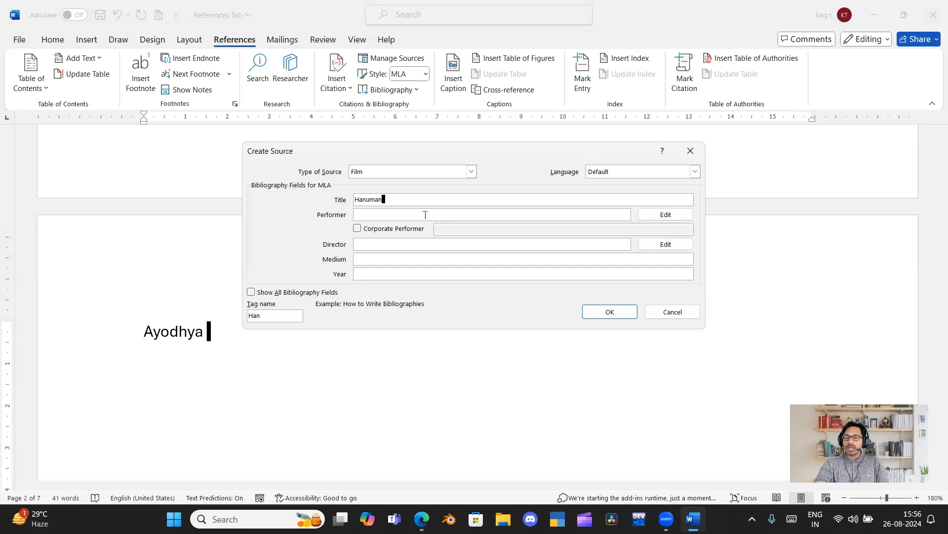
Enter "Prabhas" as the film's performer and "Raja Mouli" as its director.
click(424, 214)
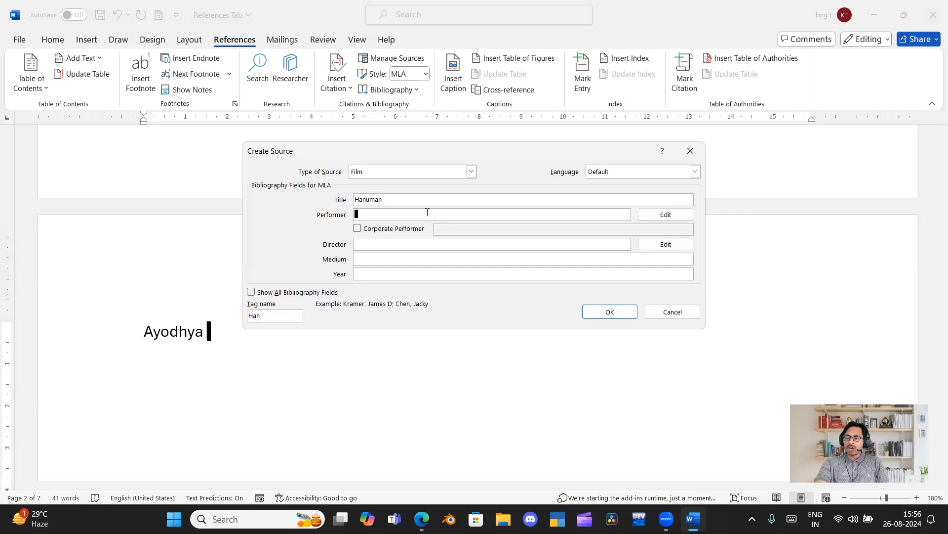
text(P)
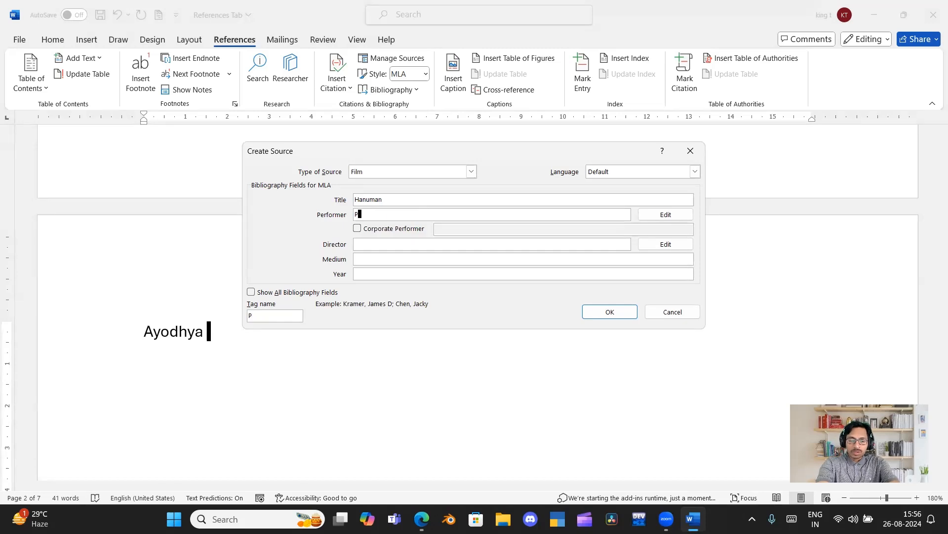
text(rabhas)
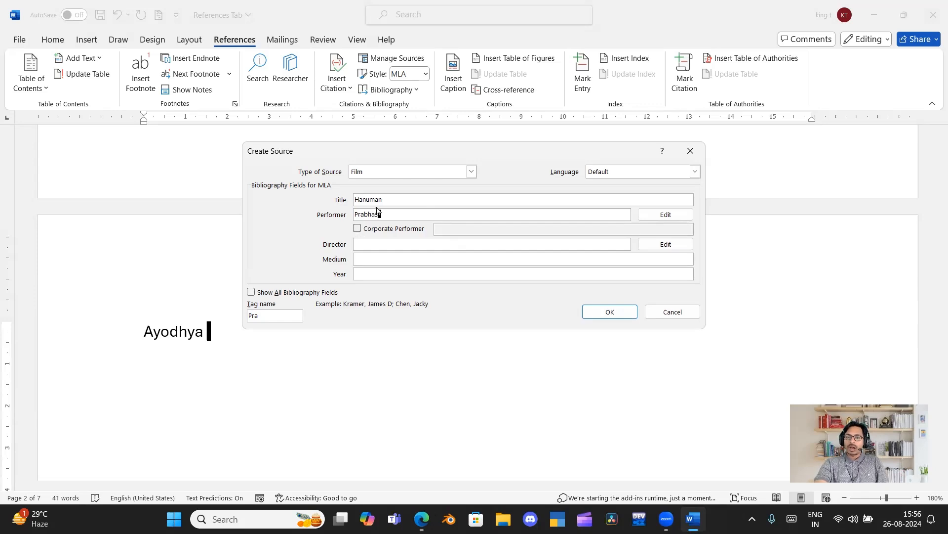
click(370, 245)
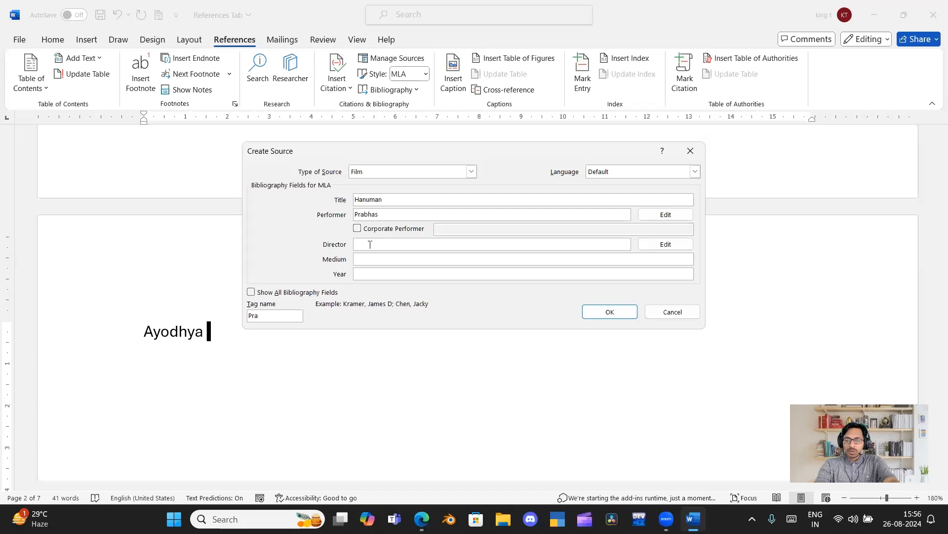
text(Raja)
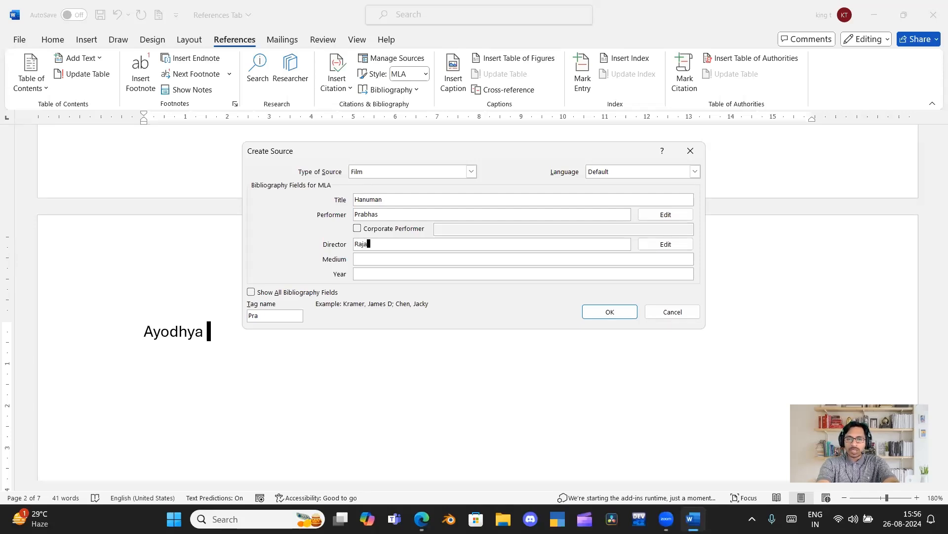
text( Mouli)
Set the film source's medium to "English" and its year to 2024.
click(379, 259)
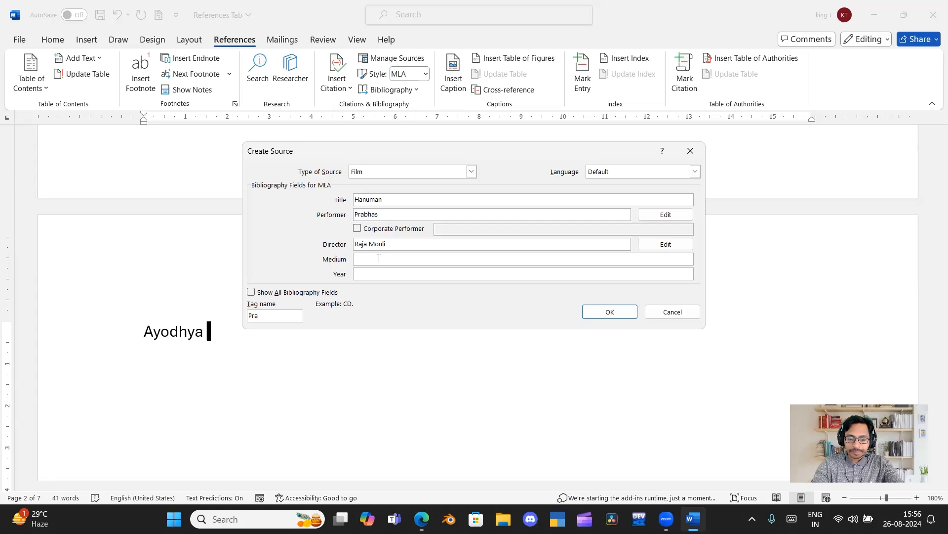
text(Eng)
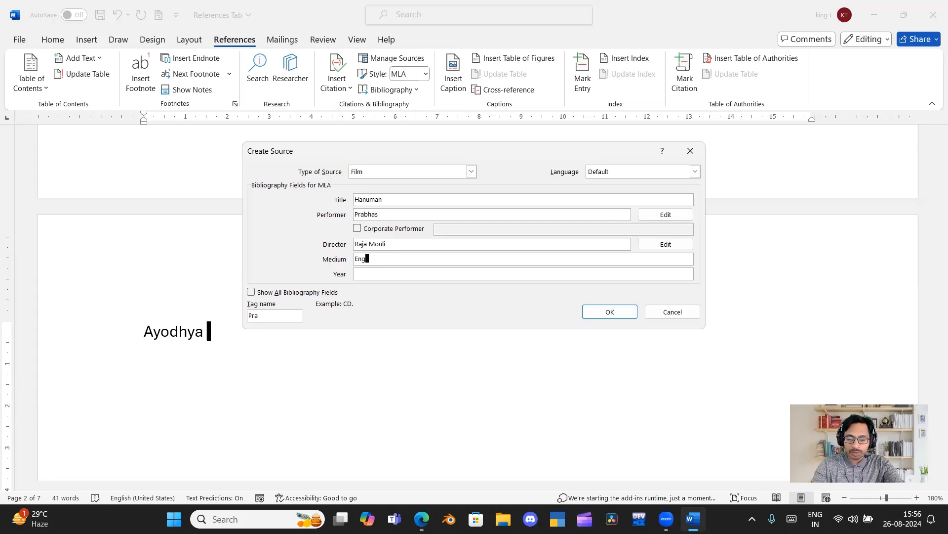
text(lish)
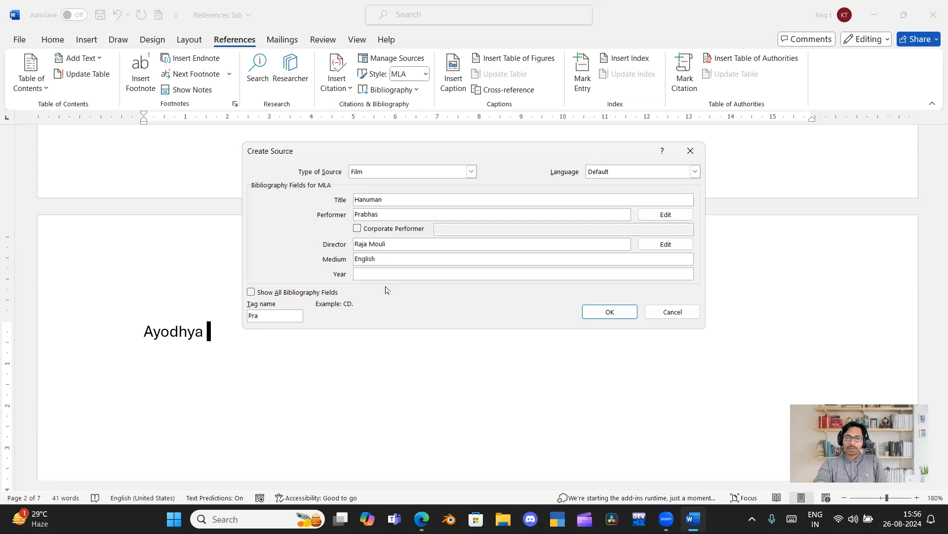
click(401, 275)
text(2024)
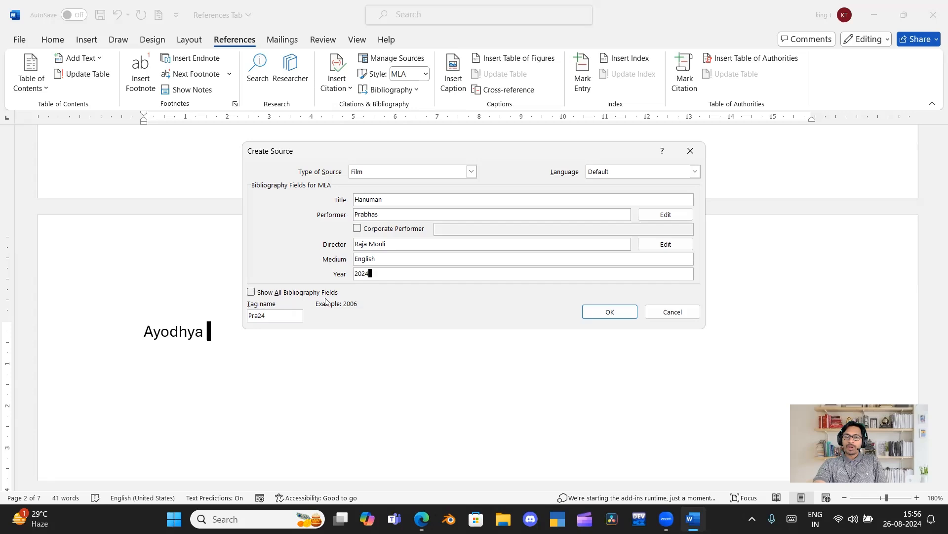
Check the full set of bibliography fields, hide the extra ones again and save the source to insert its citation.
click(252, 293)
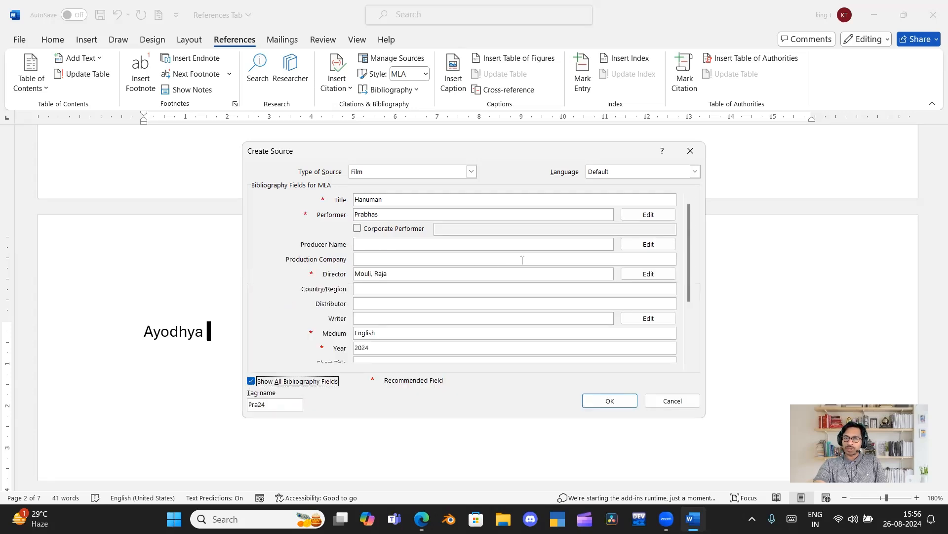
drag(690, 252, 691, 205)
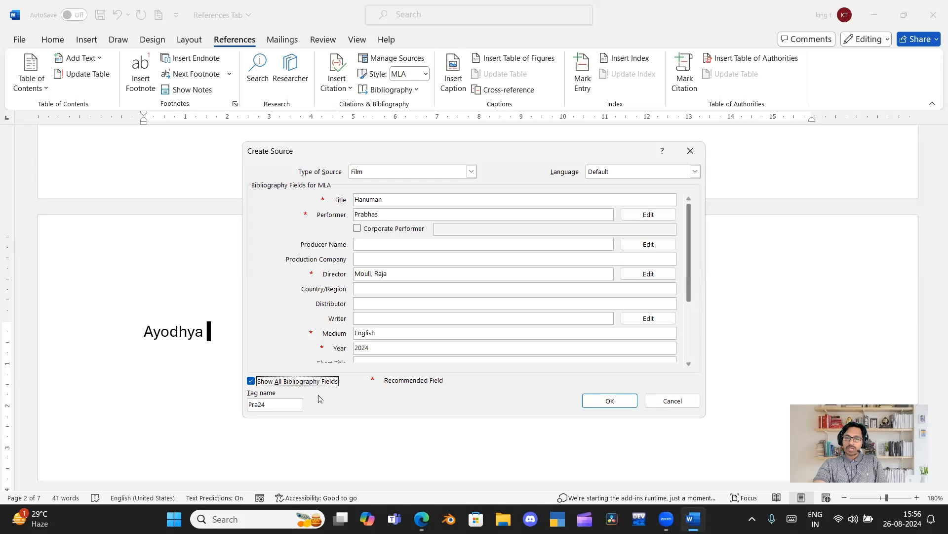
click(251, 381)
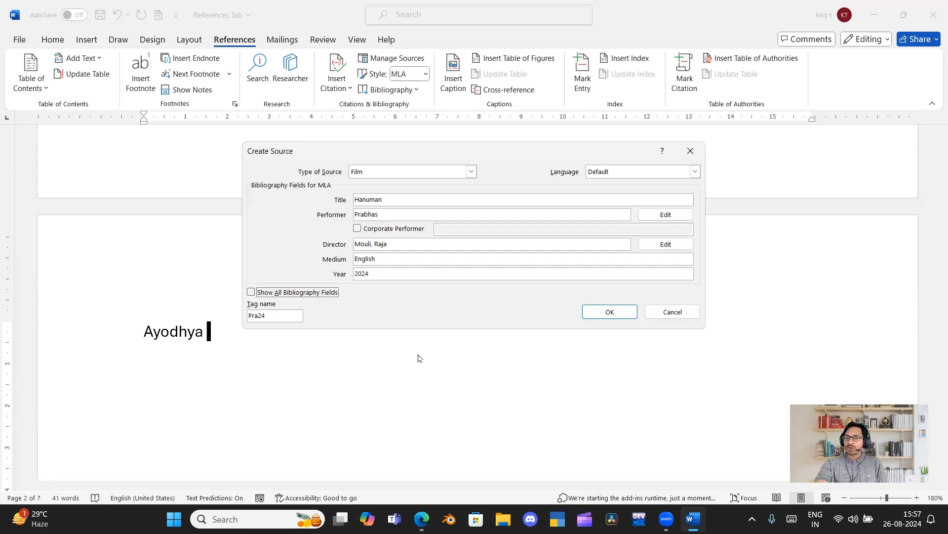
click(610, 312)
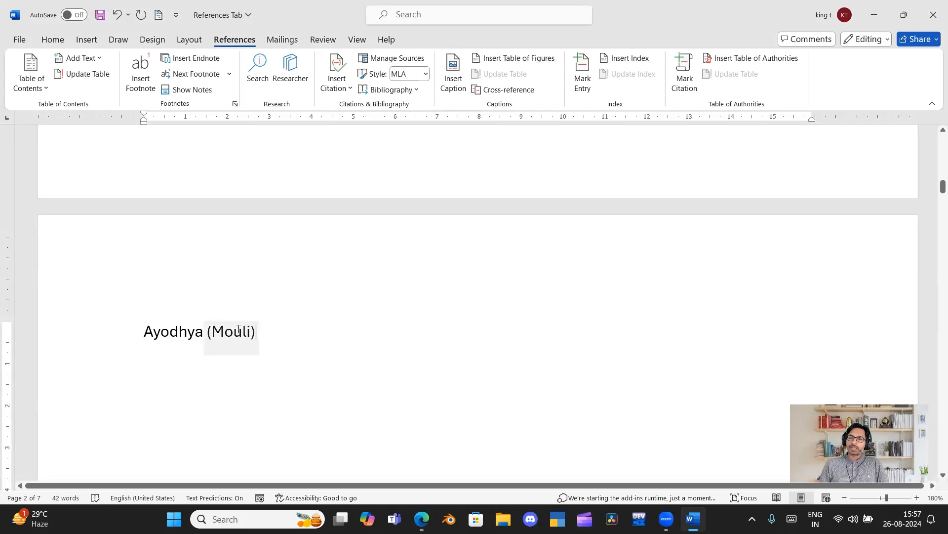
Try the APA and Chicago citation styles on the inserted citation, returning to APA.
click(426, 74)
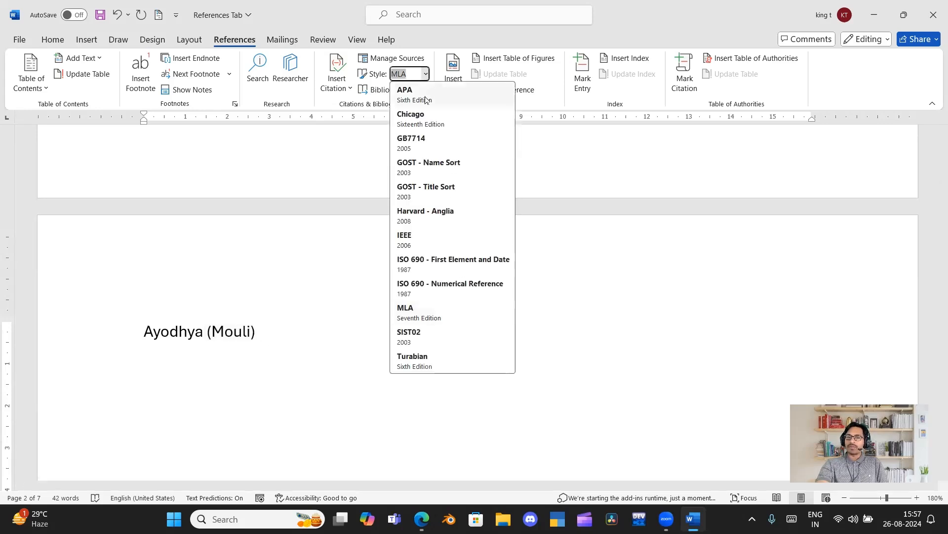
click(425, 100)
click(428, 74)
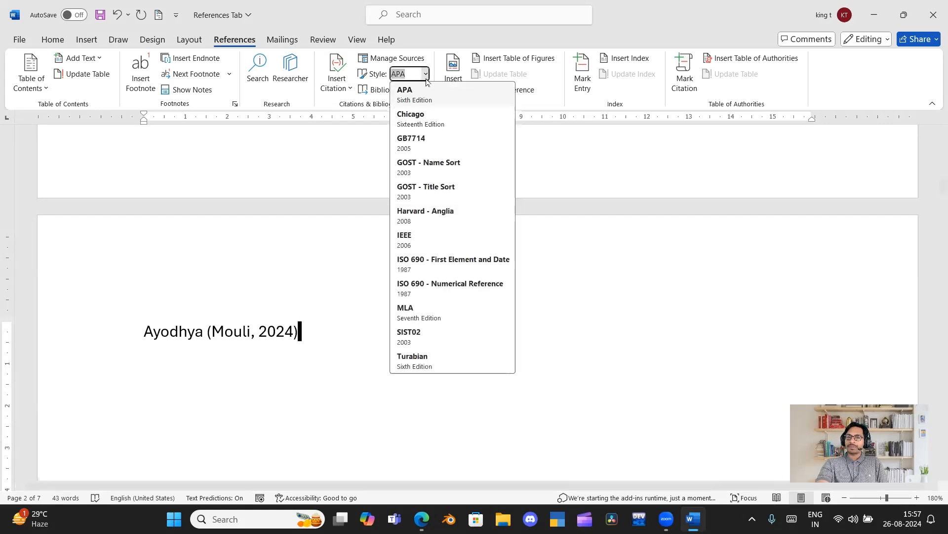
click(426, 127)
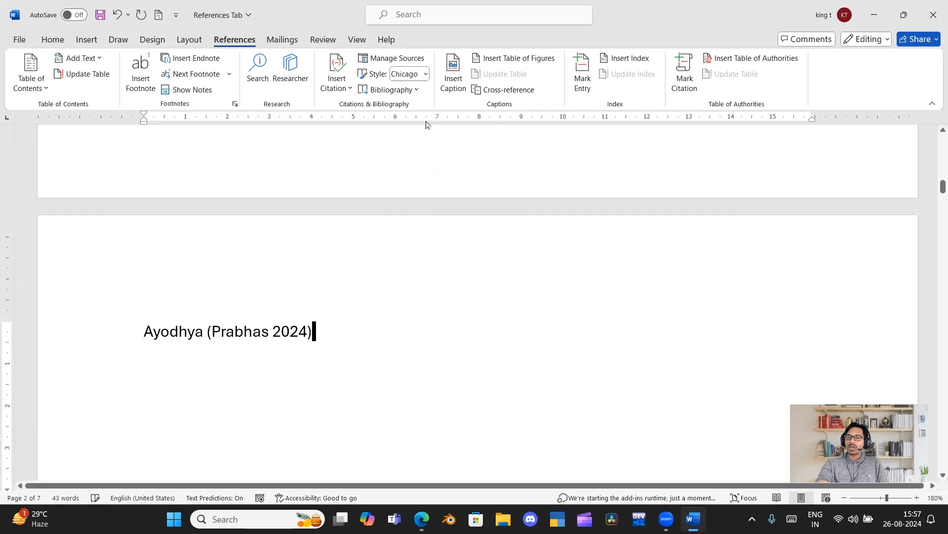
click(426, 75)
click(426, 94)
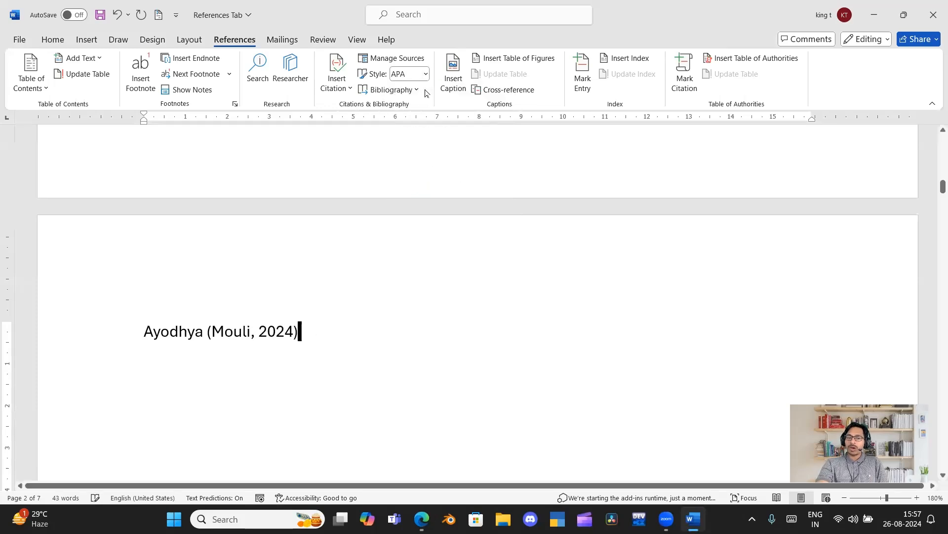
Try the Harvard - Anglia citation style, and set the style back to MLA.
click(425, 76)
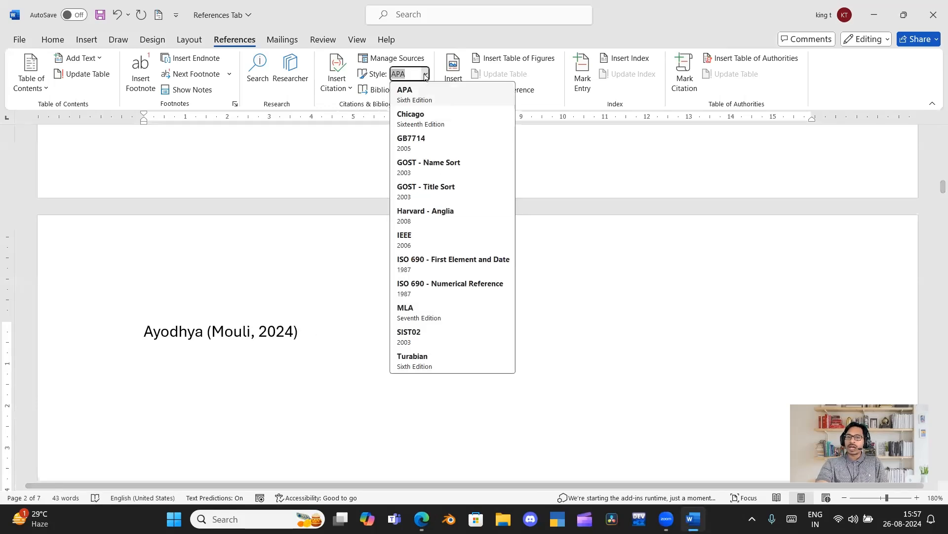
click(432, 217)
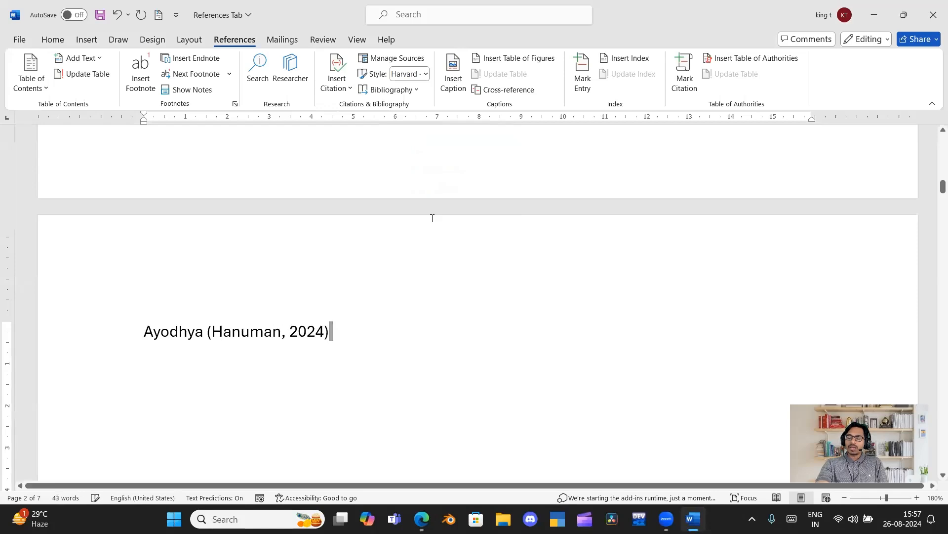
click(425, 75)
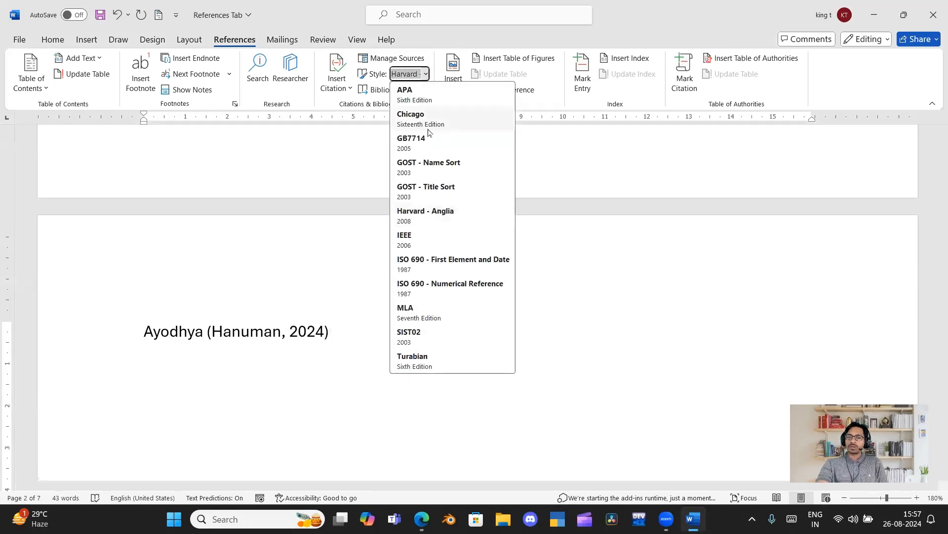
click(436, 311)
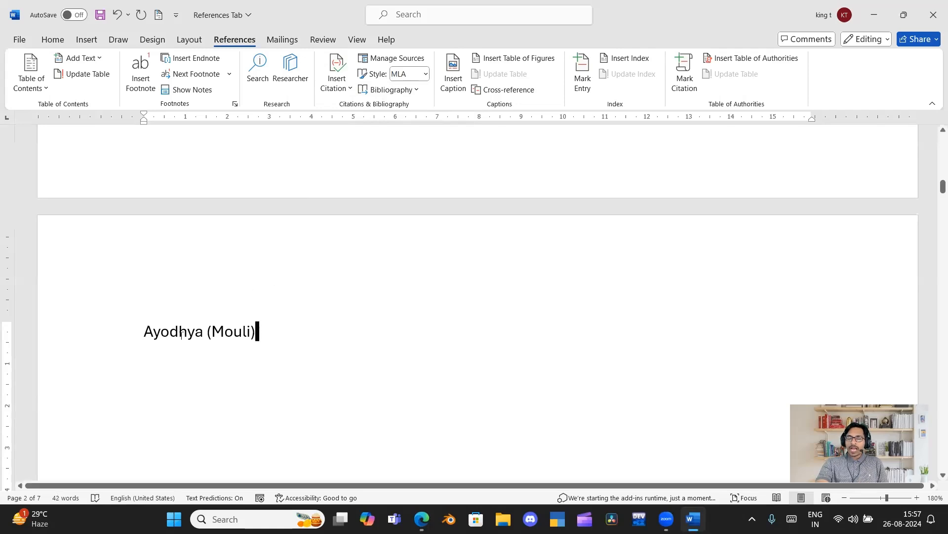
Insert the word "History" between "Ayodhya" and its citation.
click(212, 332)
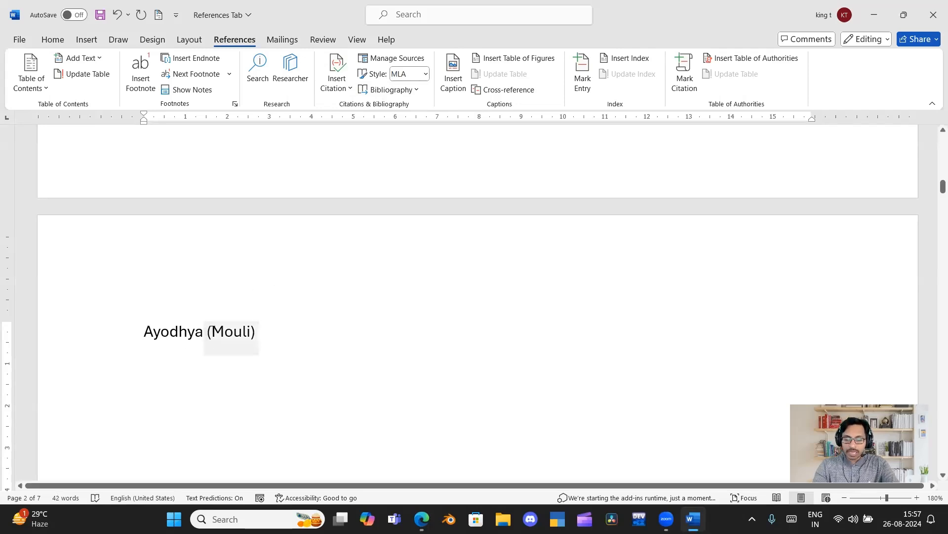
text(History)
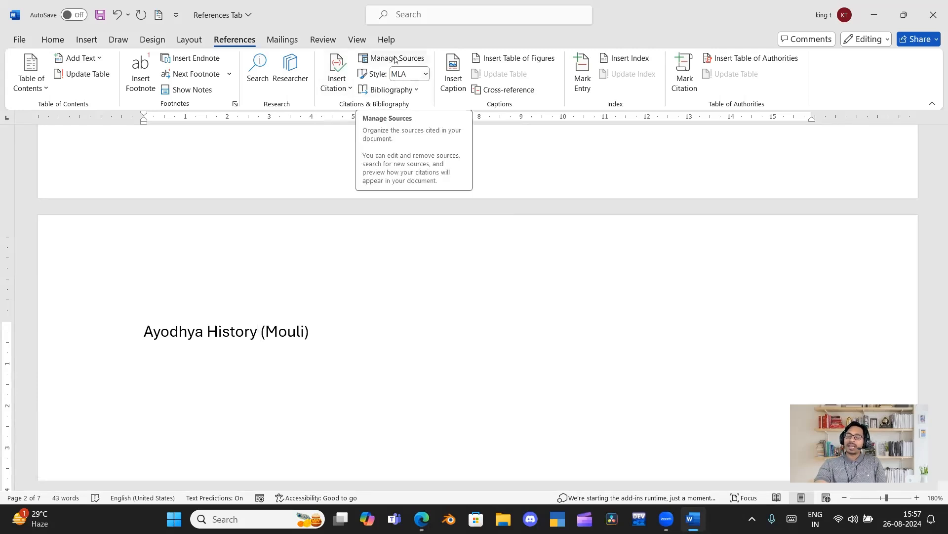
Add a new line reading "Kanthara History" below the Ayodhya History line.
click(321, 329)
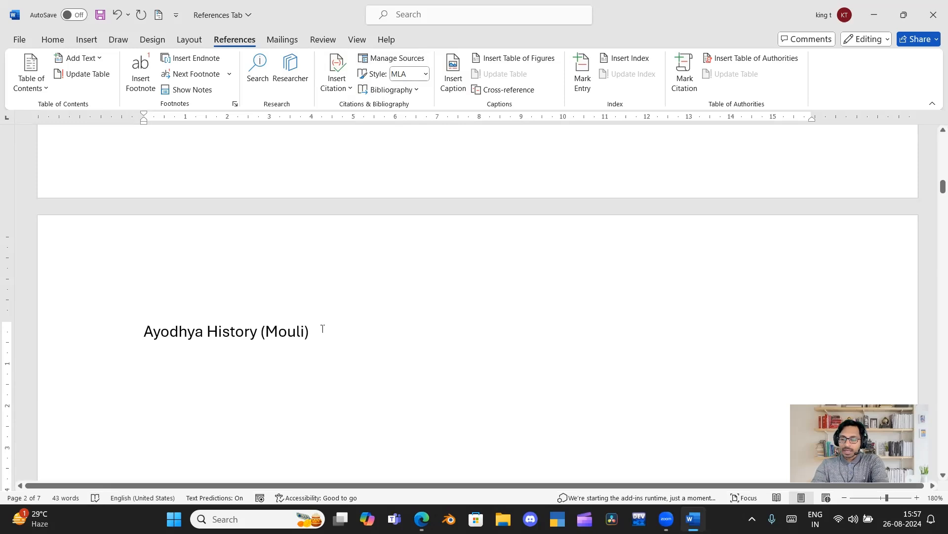
key(Return)
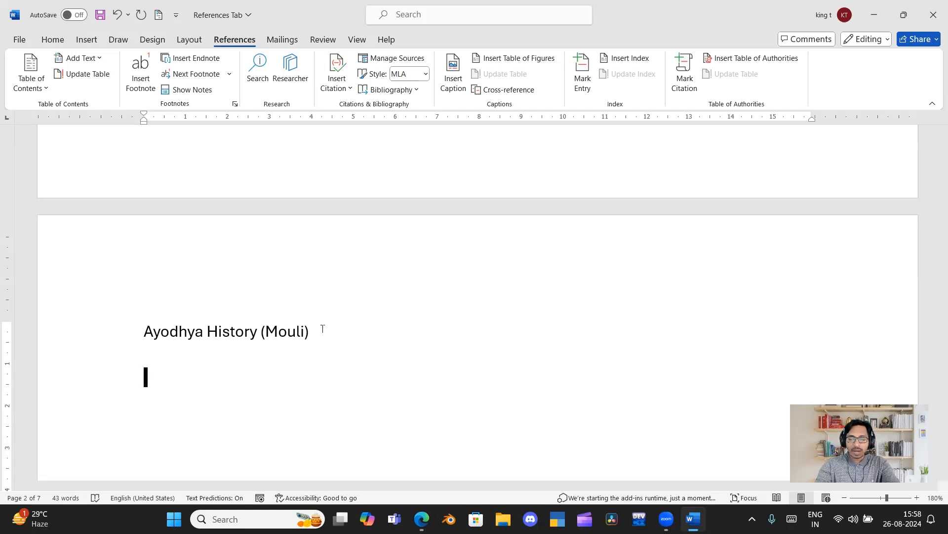
text(KAnthara)
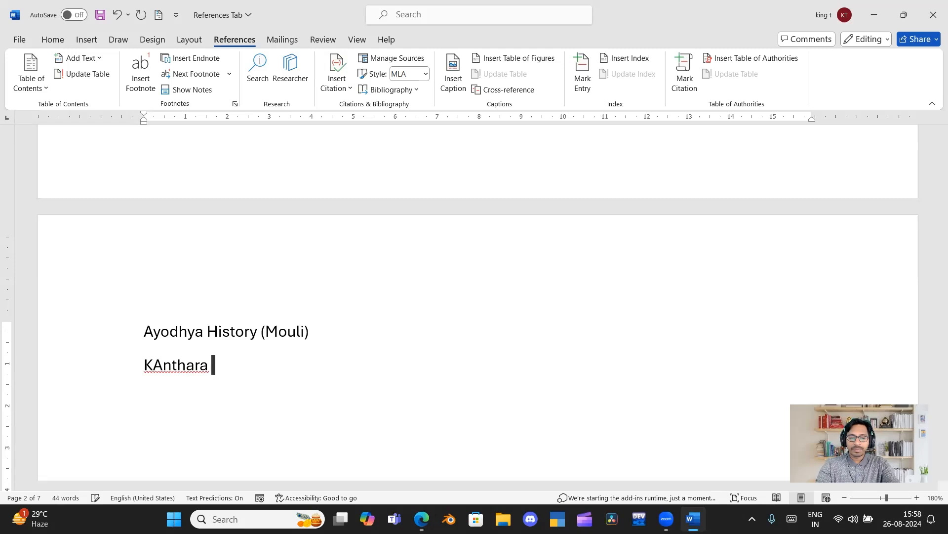
key(BackSpace)
key(BackSpace)
key(BackSpace)
key(BackSpace)
key(BackSpace)
key(BackSpace)
key(BackSpace)
key(BackSpace)
text(anthara )
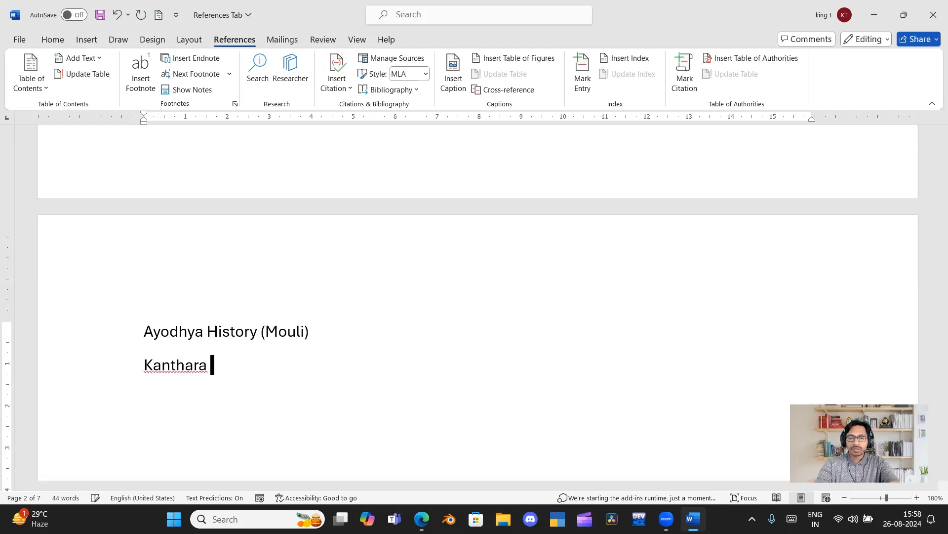
text(History)
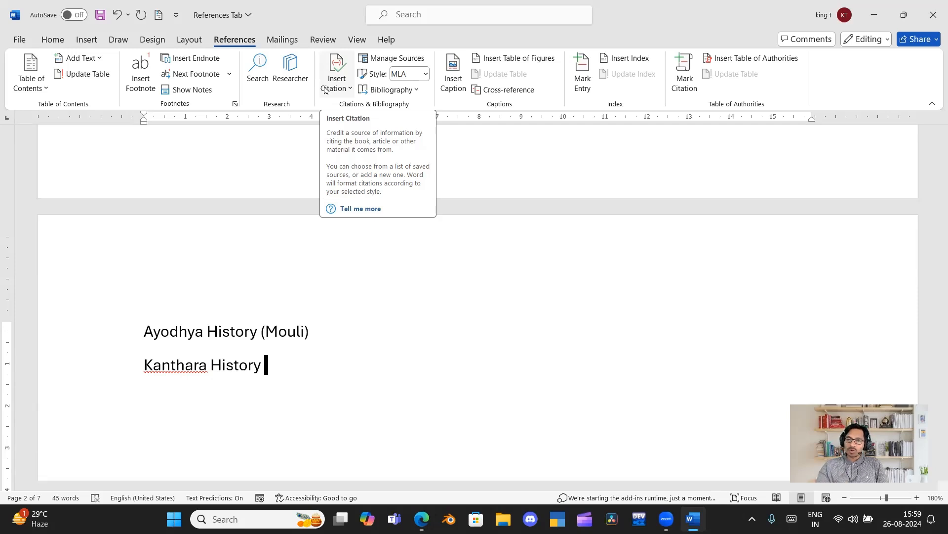
Start a new film source for a citation after "Kanthara History" and title it "Kanthara".
click(324, 89)
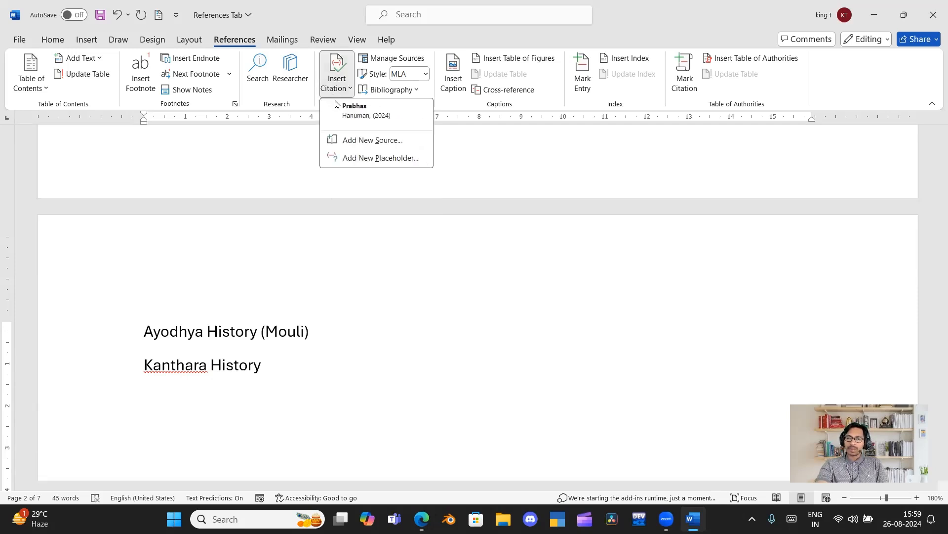
click(352, 141)
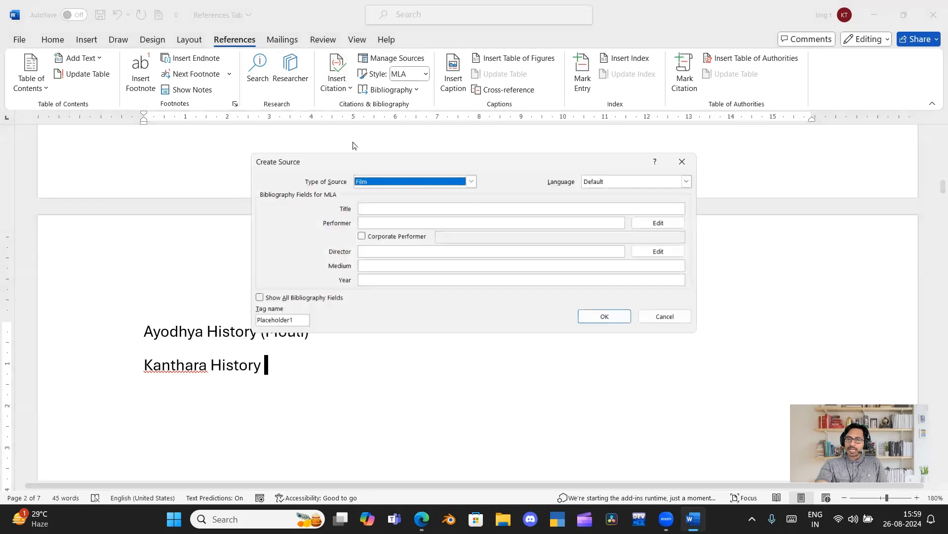
click(382, 211)
text(Kanhara)
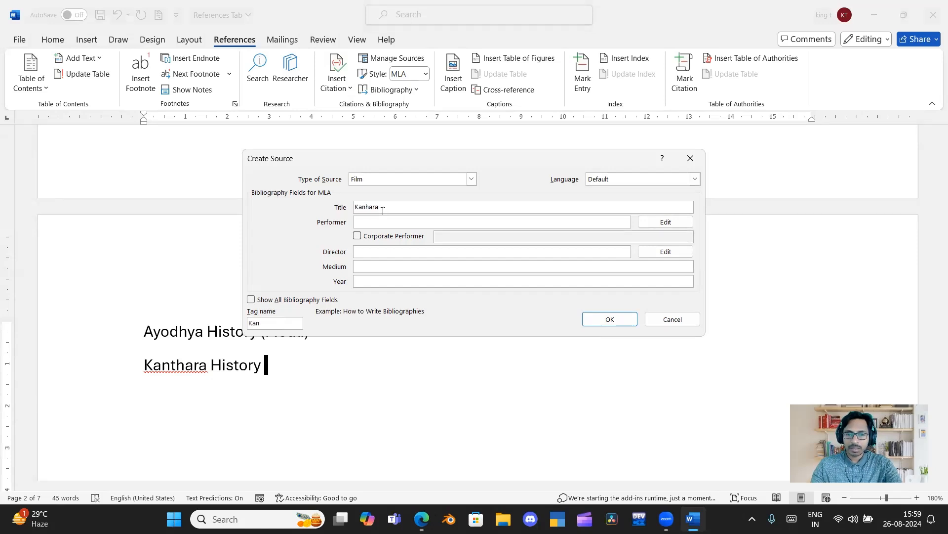
click(366, 207)
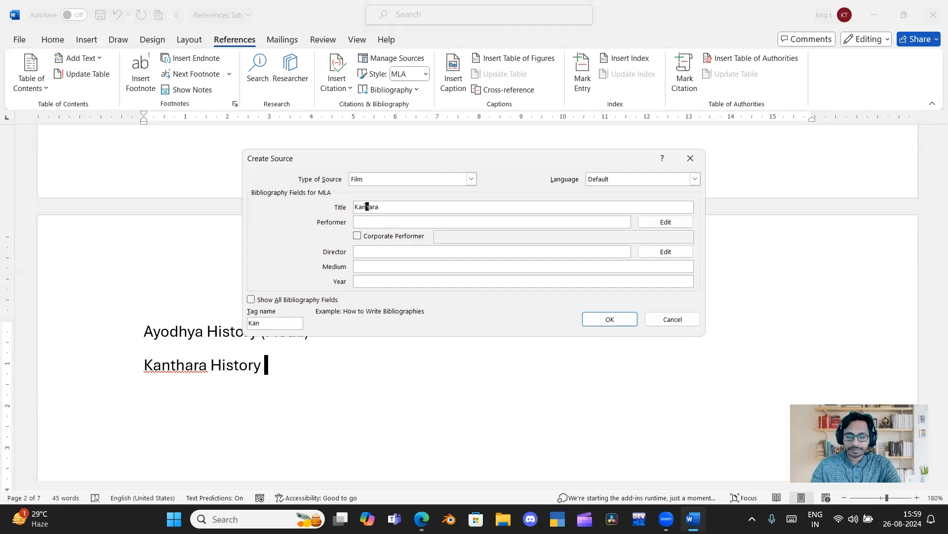
text(t)
Fill in the performer's full name and the director's first name for the Kanthara film source.
click(368, 221)
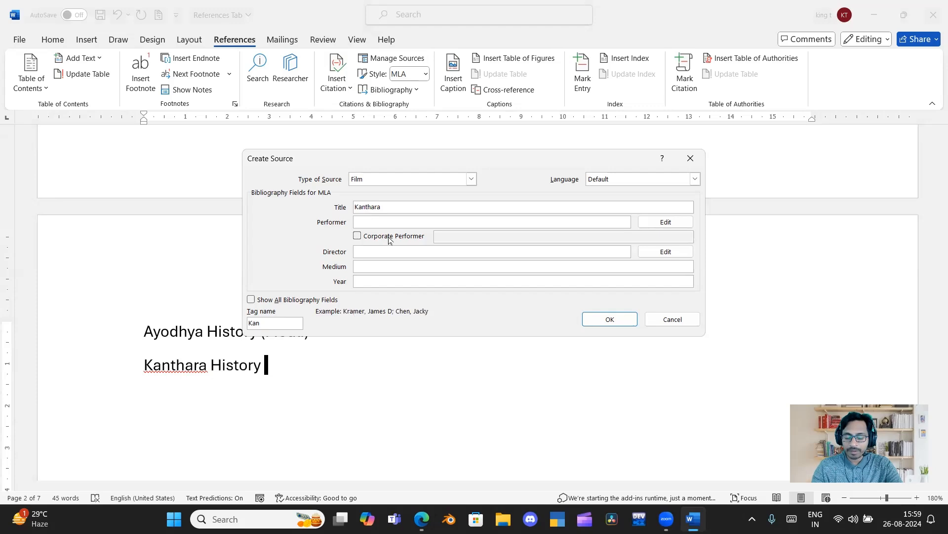
text(Rishab )
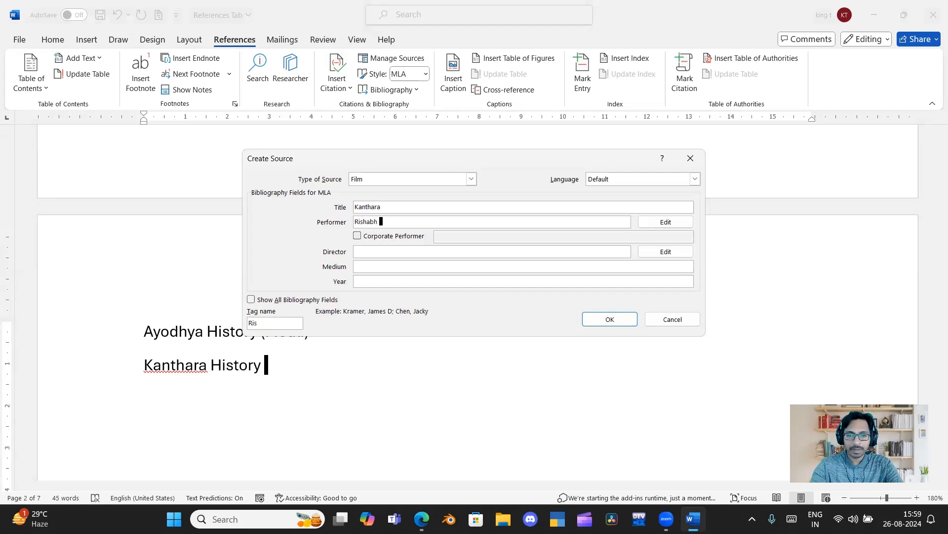
text(Shetty)
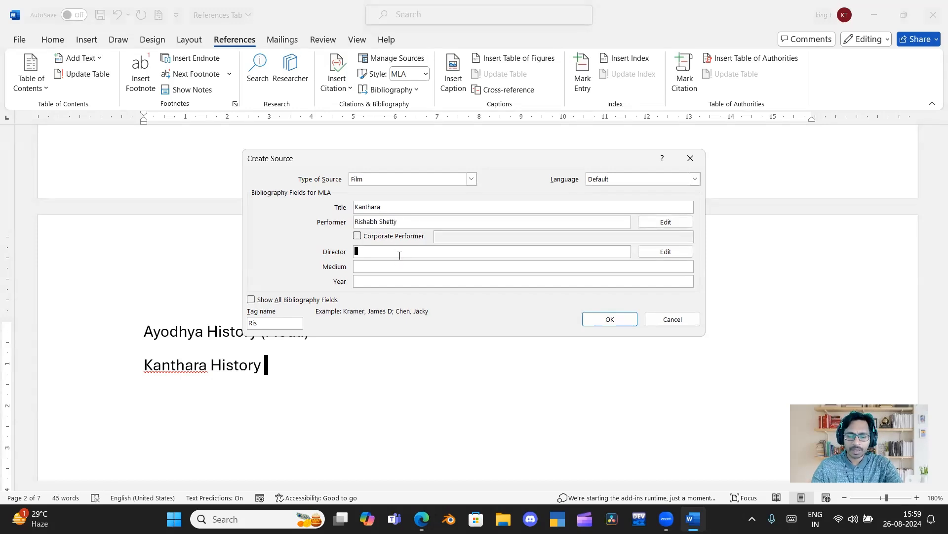
text(Rishab)
Set the film source's medium to "Kannada" and its year to 2022, and save it to insert the citation.
click(412, 269)
text(Kannad)
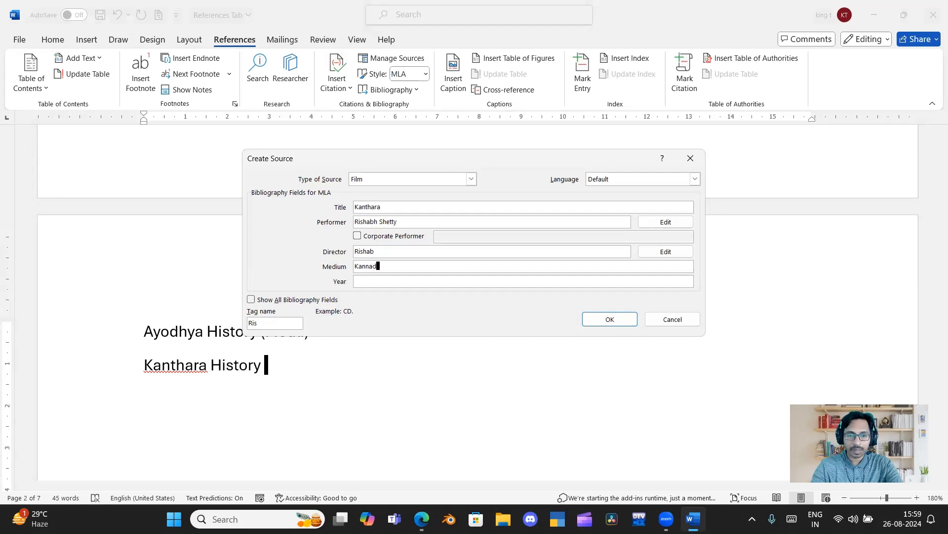
text(a)
click(419, 282)
text(2022)
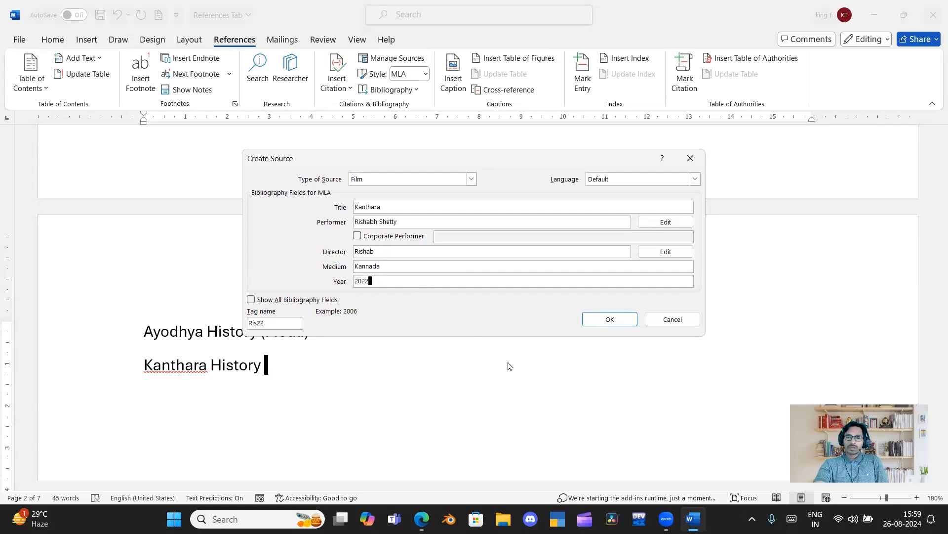
click(609, 318)
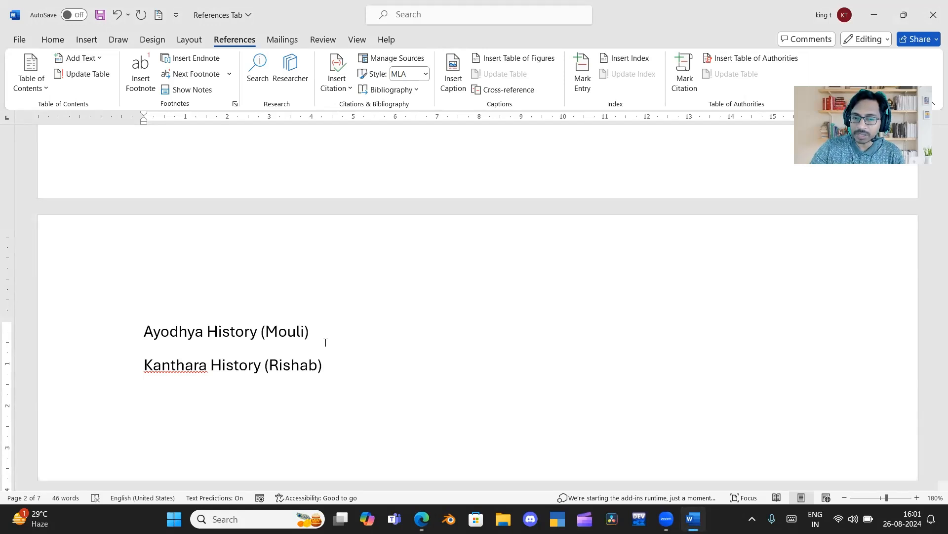
Add a blank line below the endnote text at the end of the document.
key(ctrl+End)
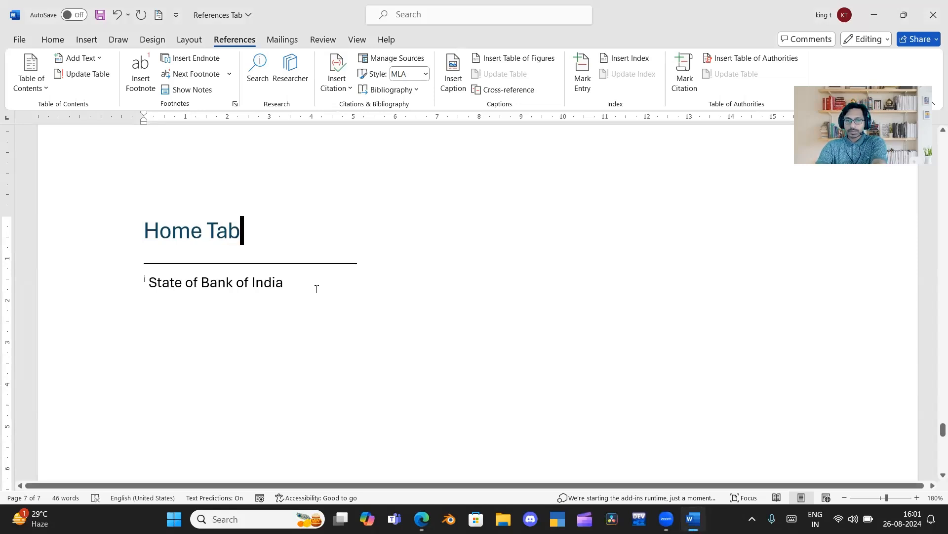
click(316, 289)
key(Return)
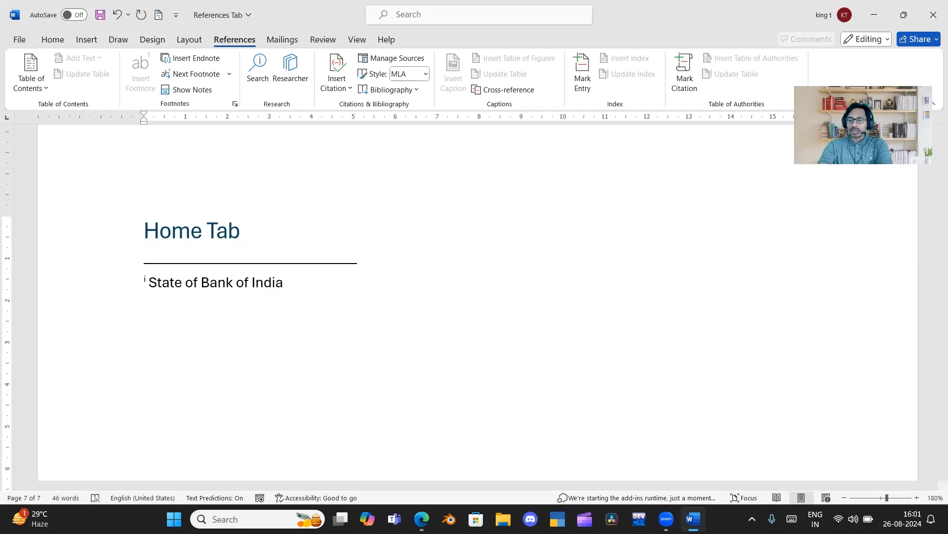
key(Return)
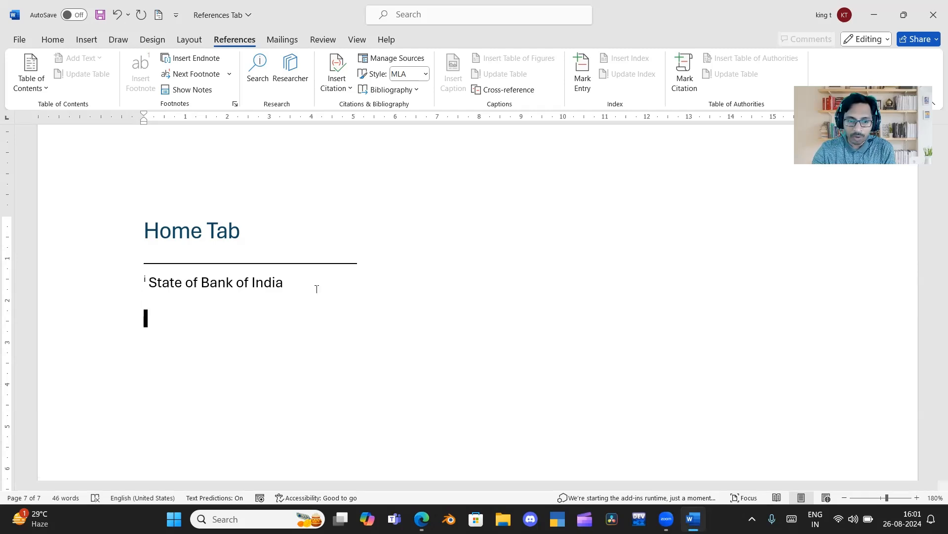
Insert a page break after the final "Home Tab" heading.
click(324, 222)
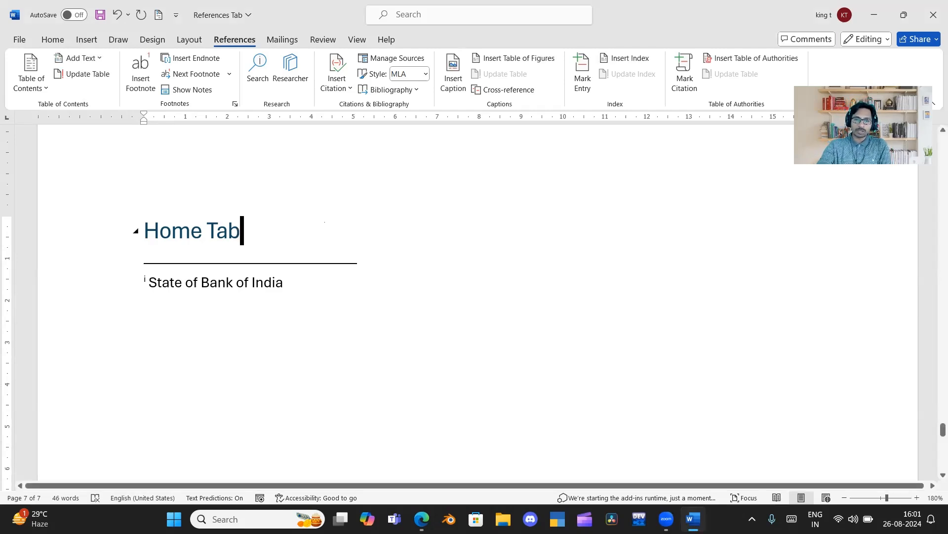
key(ctrl+Return)
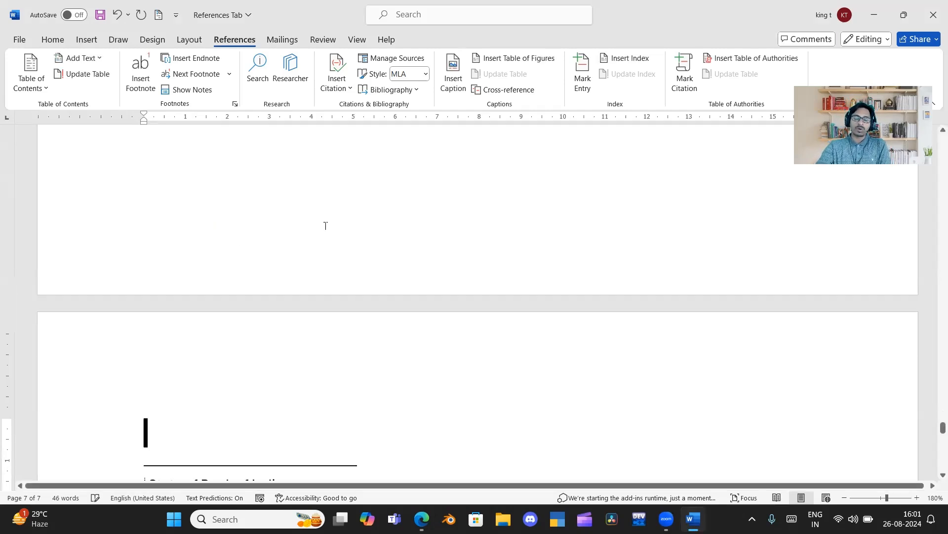
scroll(326, 226, up, 15)
scroll(357, 268, down, 3)
Insert the built-in "Bibliography" layout below the final "Home Tab" heading.
click(244, 236)
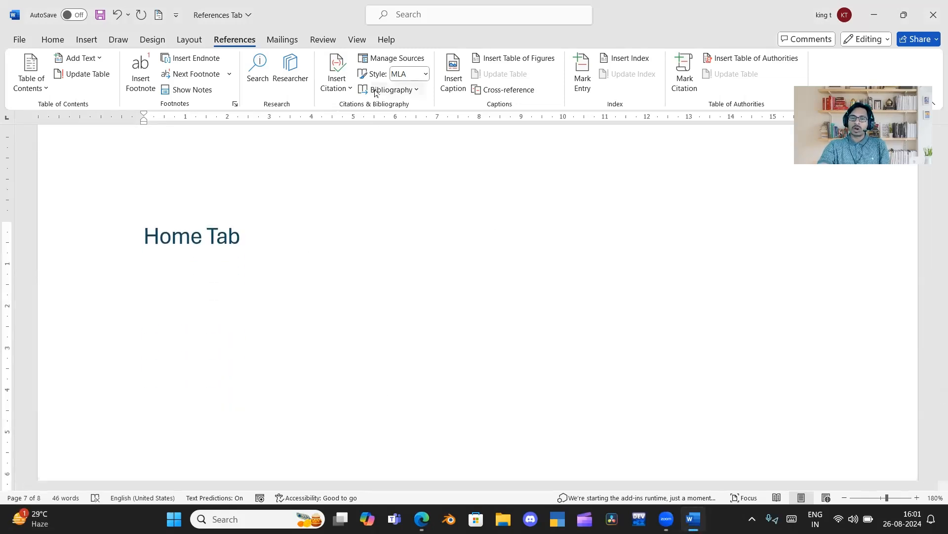
click(389, 89)
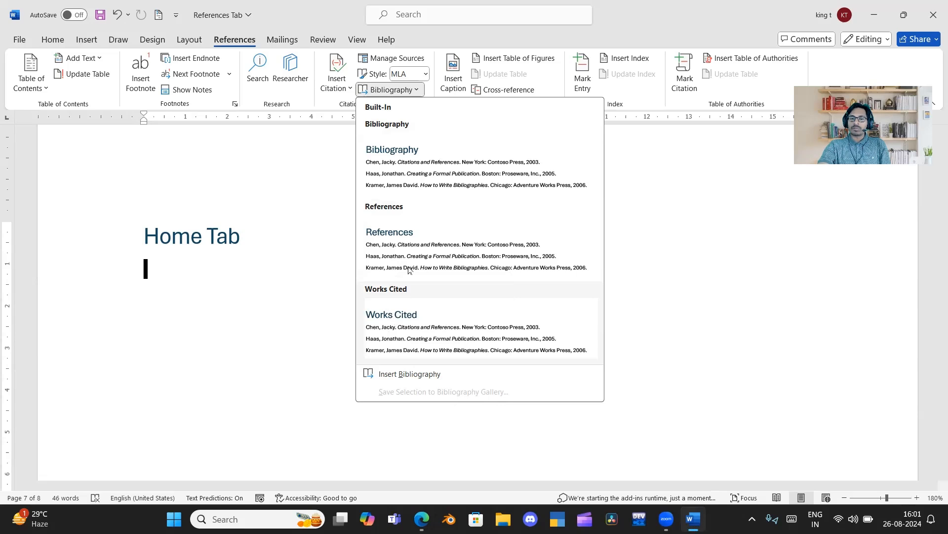
click(410, 165)
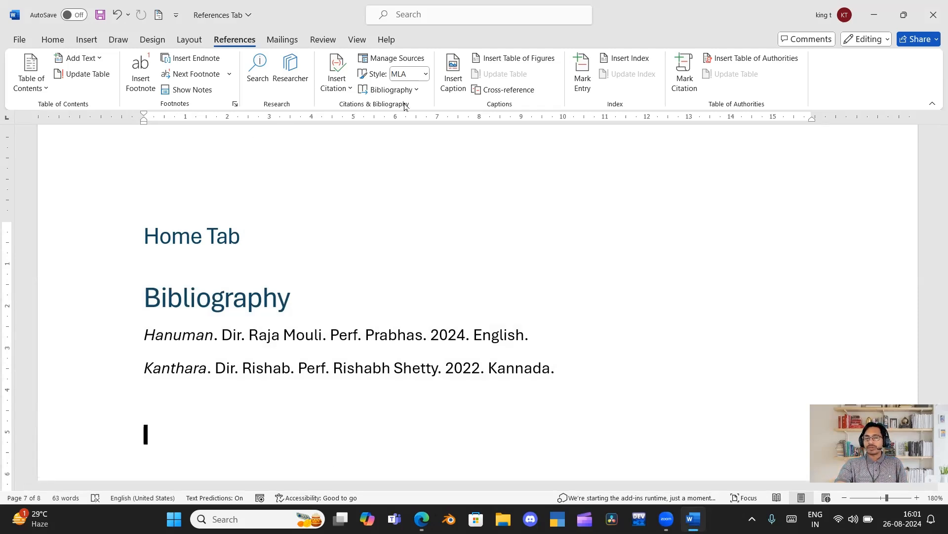
Delete every source except the Kanthara film from the Source Manager's Master List and close the manager.
click(390, 58)
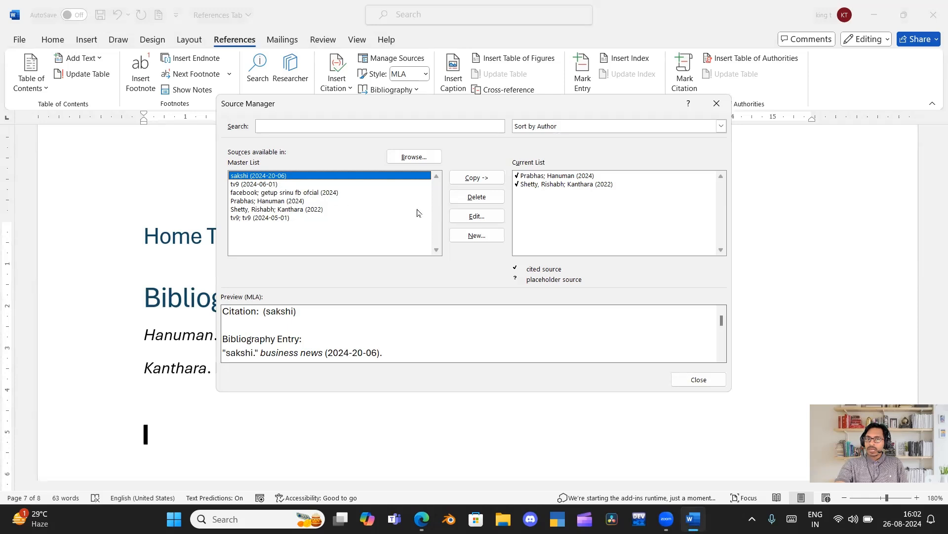
click(473, 199)
click(473, 198)
click(472, 198)
click(472, 198)
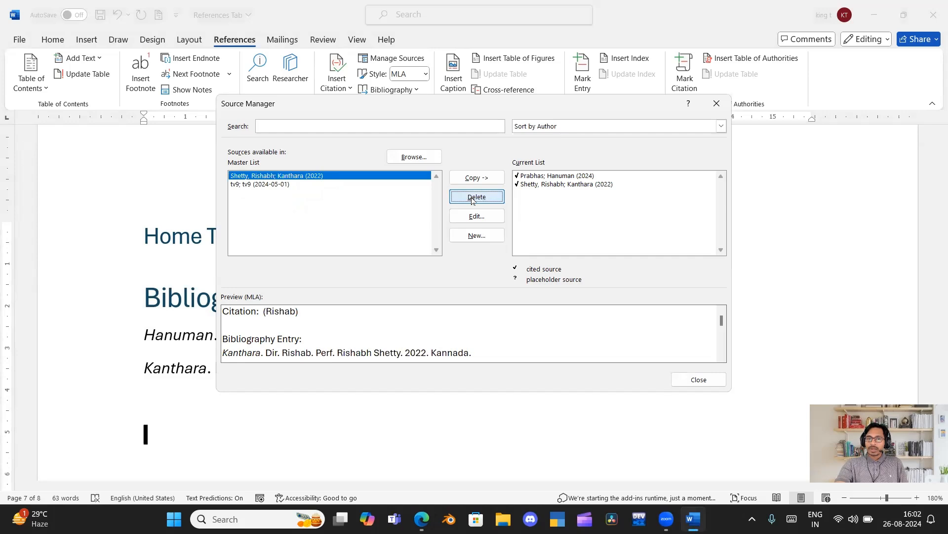
click(295, 185)
click(463, 198)
click(691, 381)
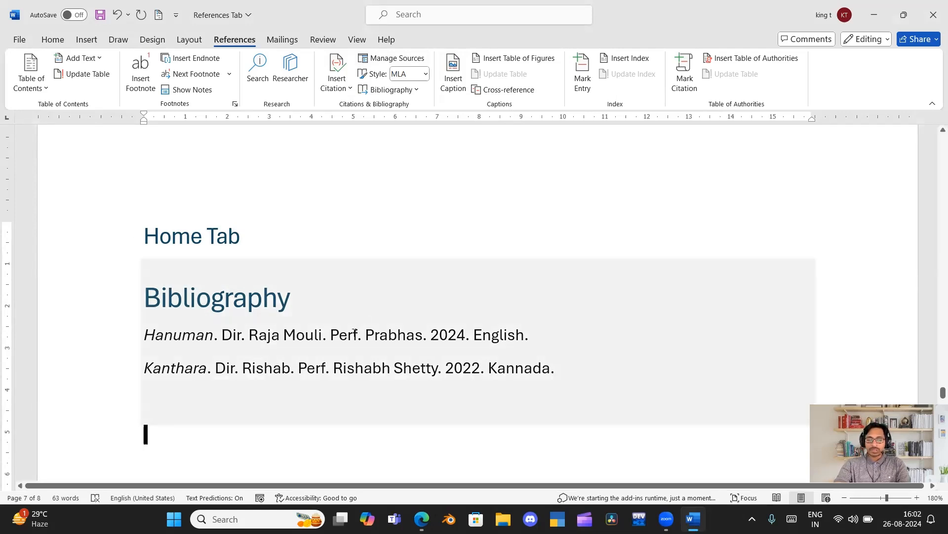
key(ctrl+a)
key(Delete)
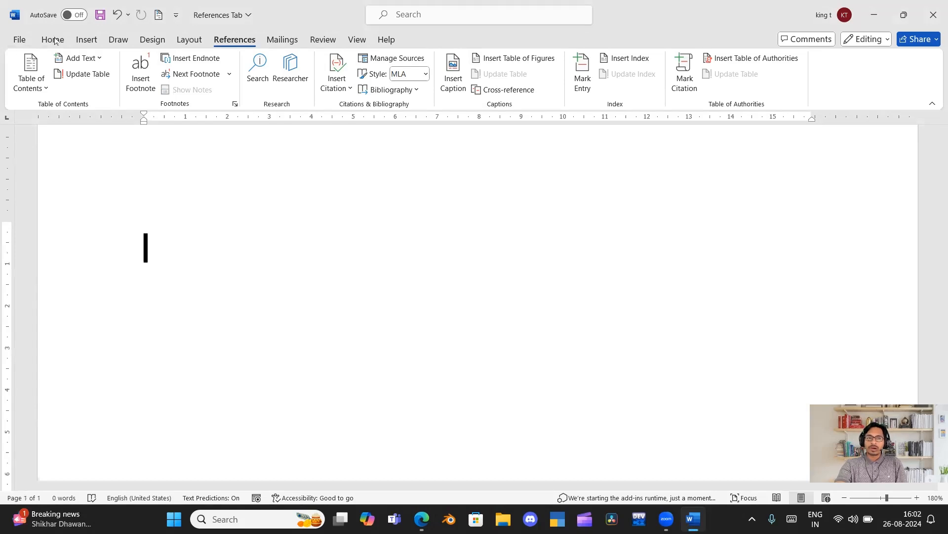
click(84, 41)
click(156, 88)
click(171, 127)
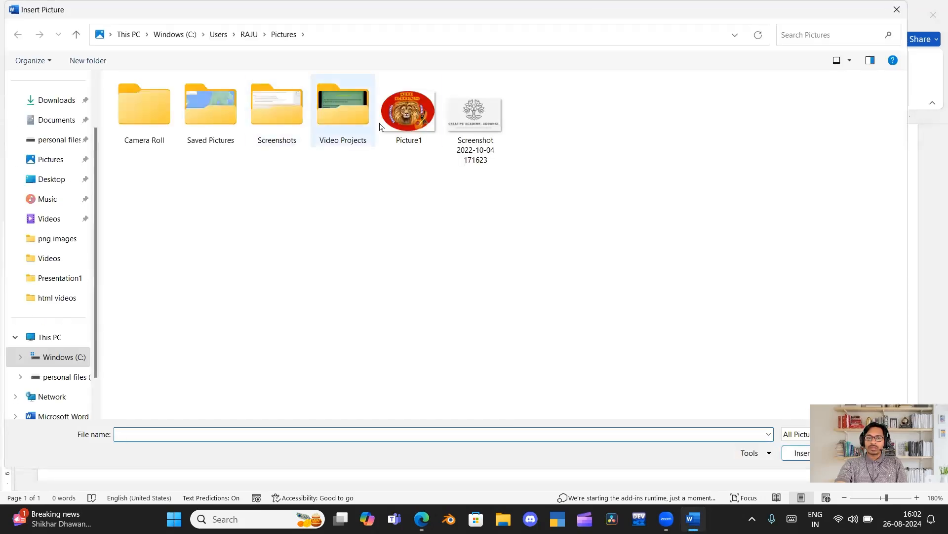
double_click(481, 128)
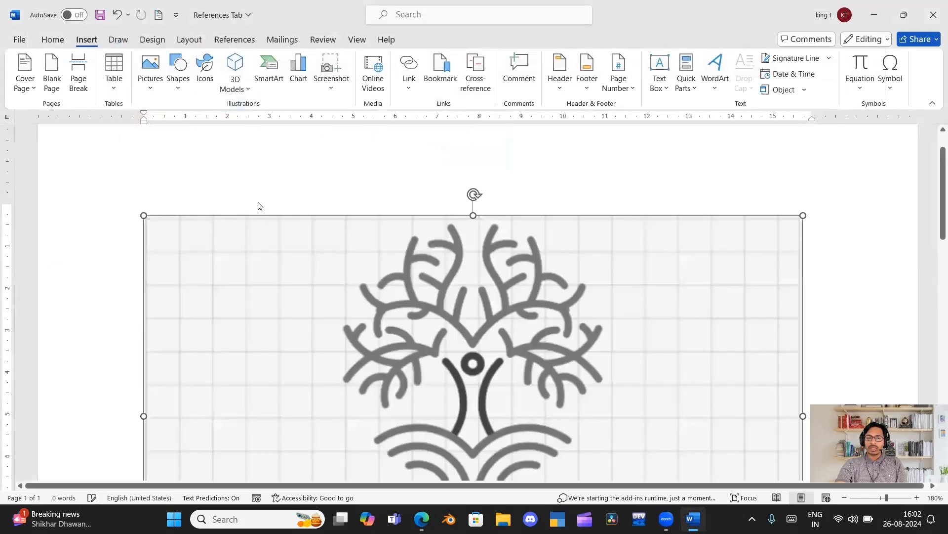
Shrink the inserted logo picture to about 3.8 cm high by 6.24 cm wide and approve its suggested alt text.
drag(144, 216, 657, 457)
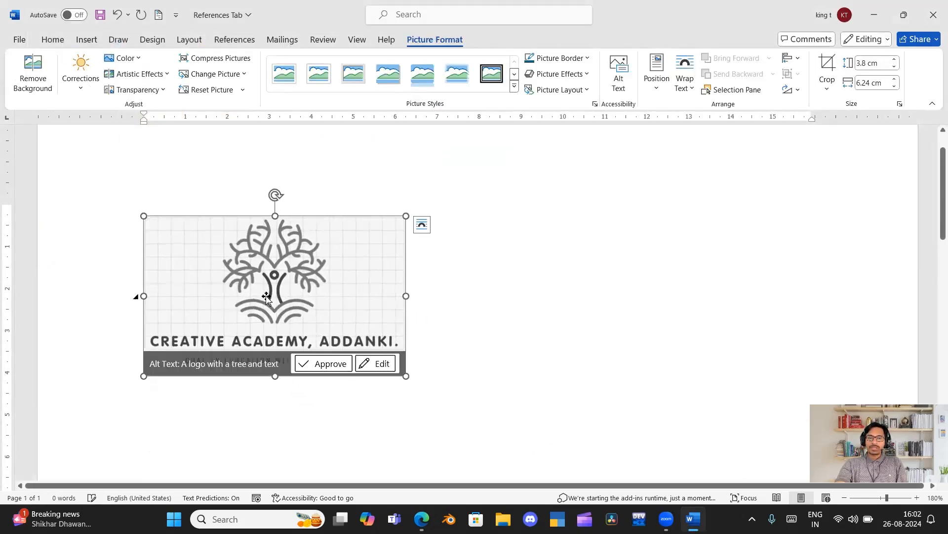
click(310, 366)
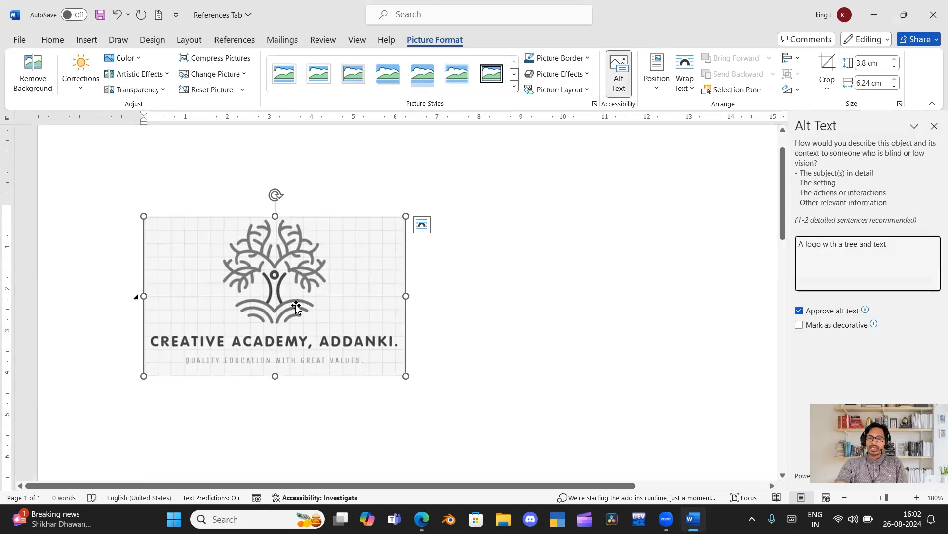
click(934, 126)
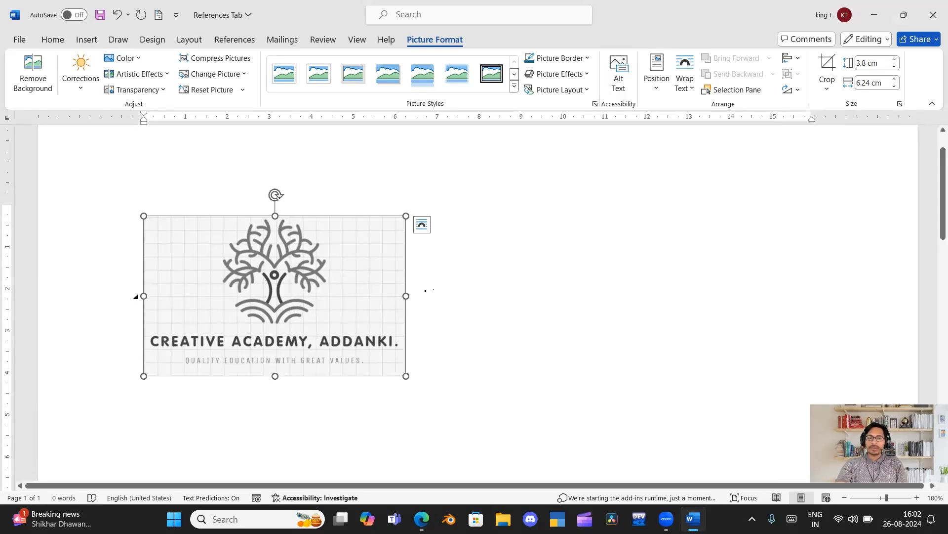
Insert the caption "Figure 1" with the Figure label below the selected logo picture.
right_click(337, 260)
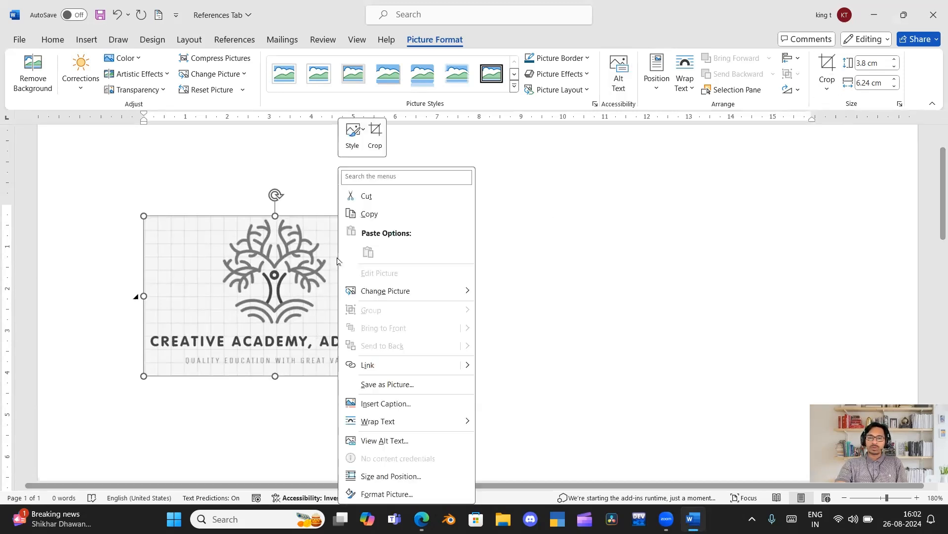
click(404, 405)
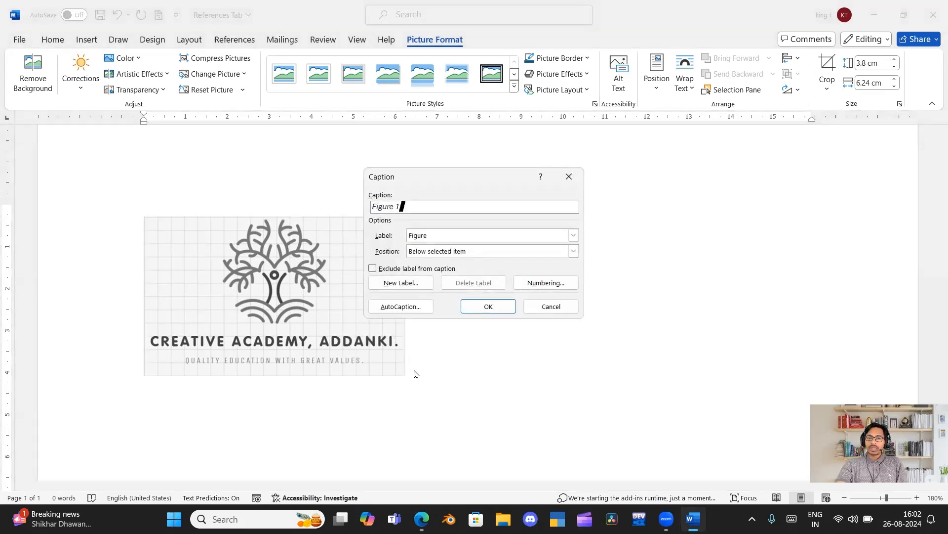
click(478, 307)
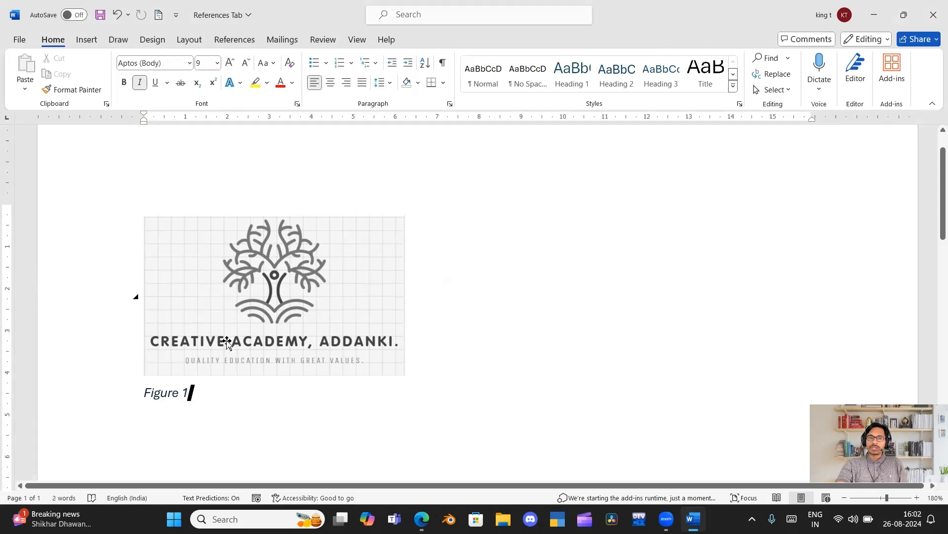
Delete the "Figure 1" caption below the logo picture and show the reference tools.
click(232, 42)
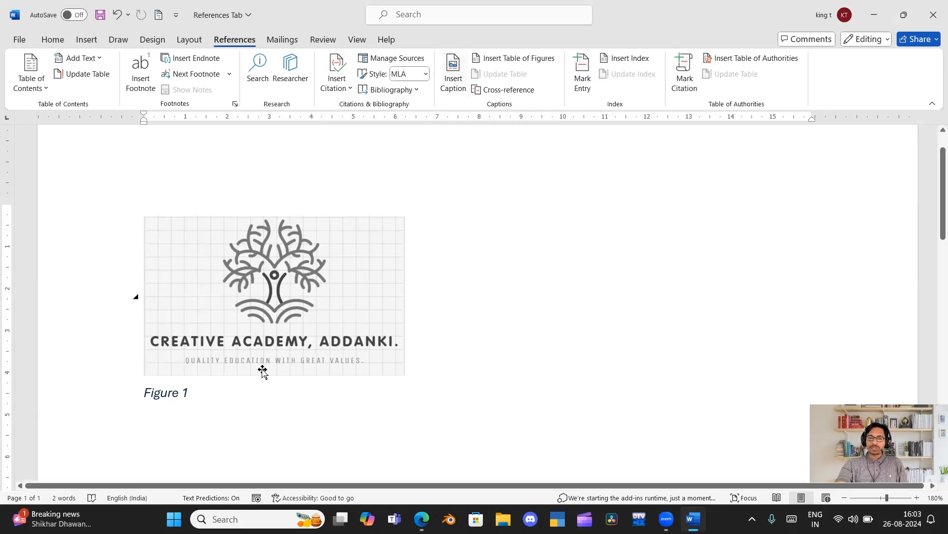
key(BackSpace)
key(BackSpace)
key(BackSpace)
key(BackSpace)
key(BackSpace)
key(BackSpace)
key(BackSpace)
key(BackSpace)
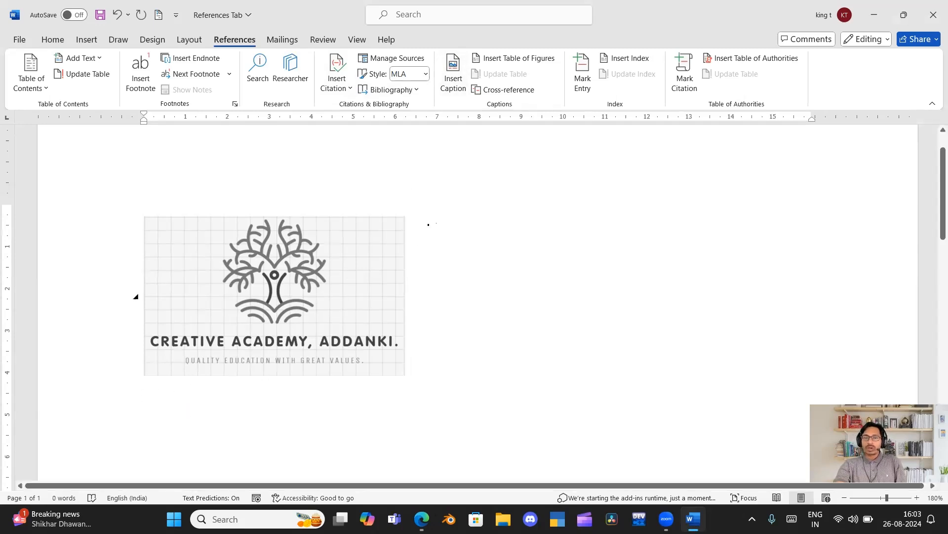
Insert the caption "Figure 1" at the logo picture and move it onto its own line underneath.
click(451, 81)
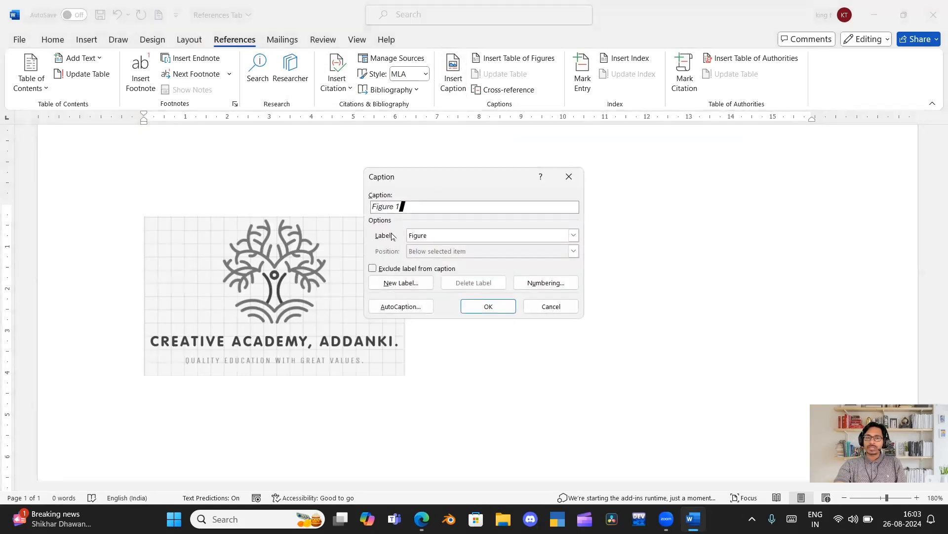
click(496, 307)
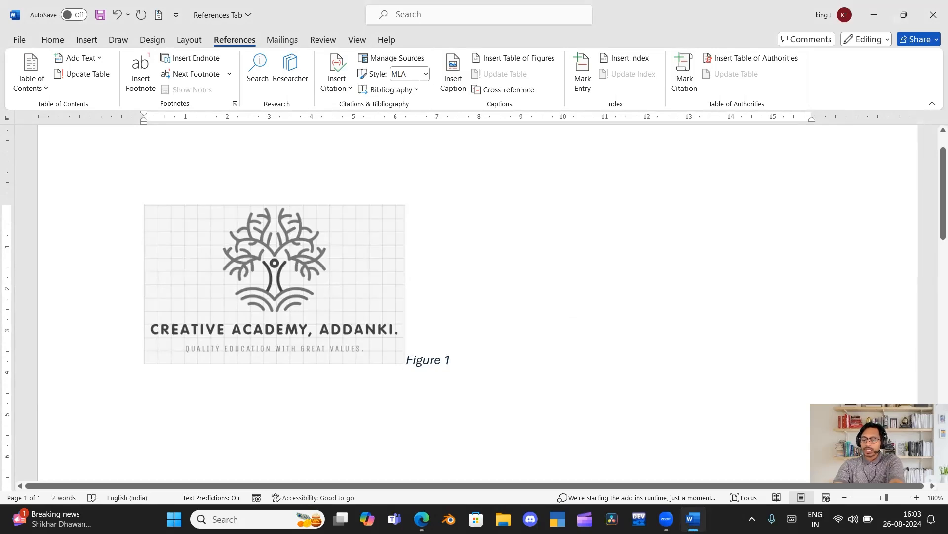
key(Return)
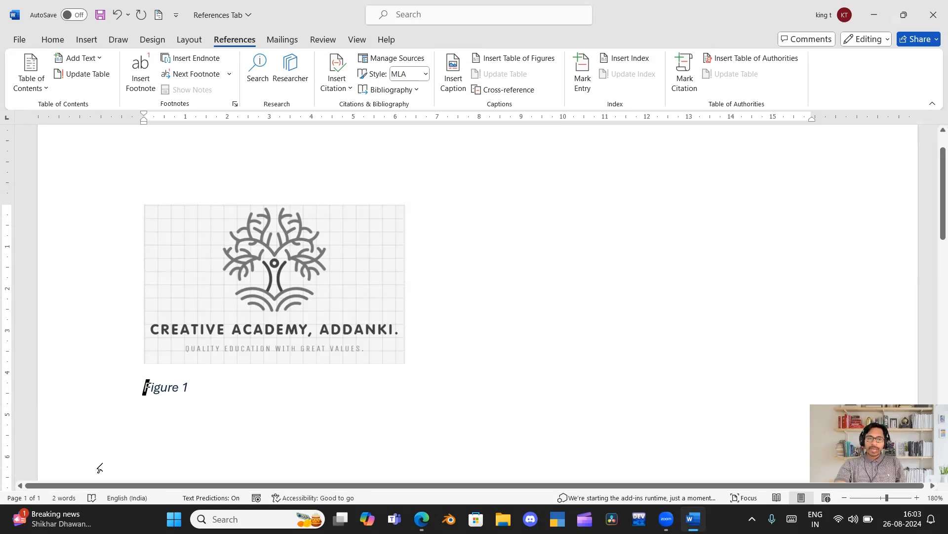
Add a page break after the "Figure 1" caption and go to the new second page.
click(215, 384)
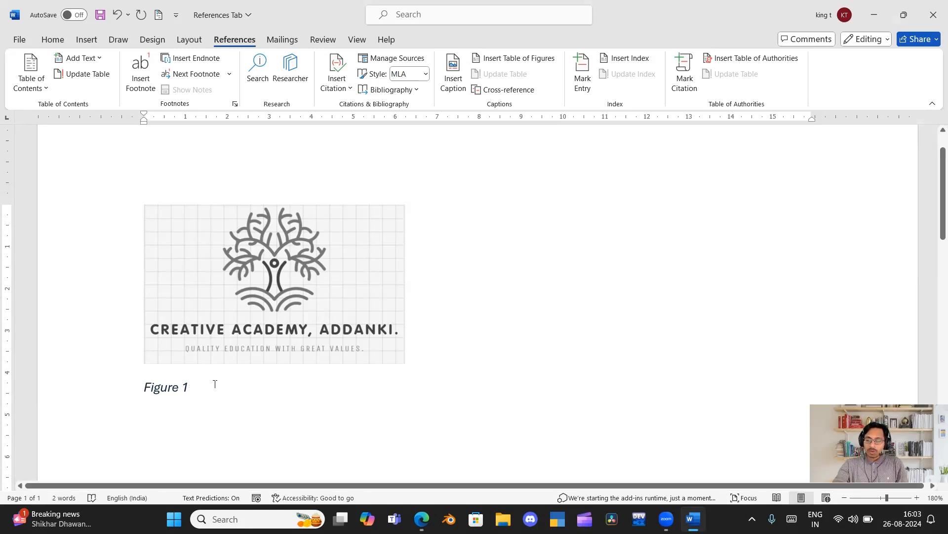
key(ctrl+Return)
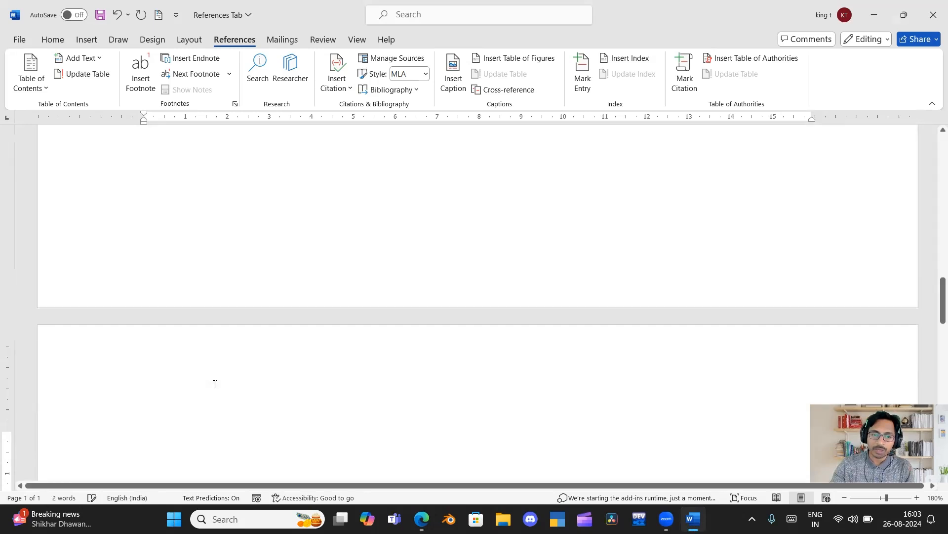
scroll(215, 384, up, 15)
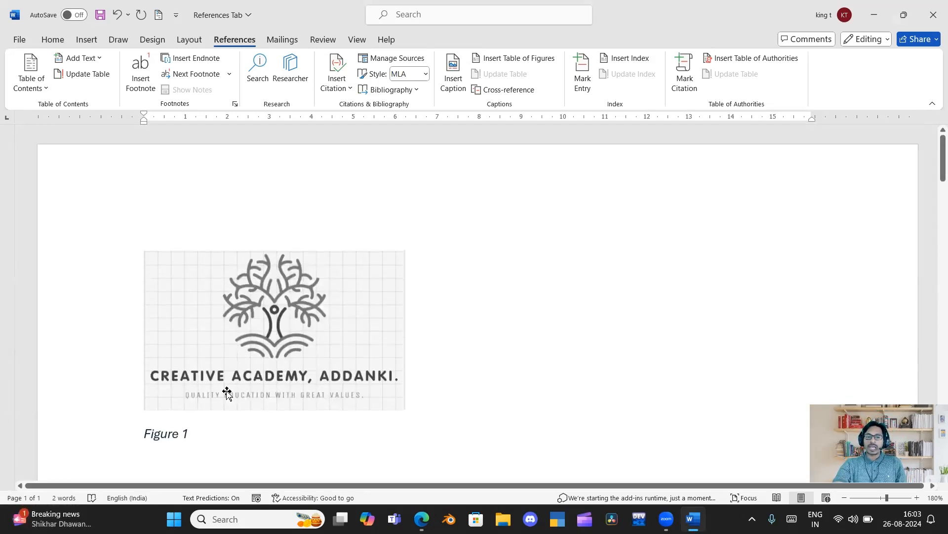
scroll(227, 389, down, 2)
scroll(227, 389, down, 1)
scroll(226, 360, up, 3)
scroll(226, 358, down, 2)
scroll(226, 357, down, 12)
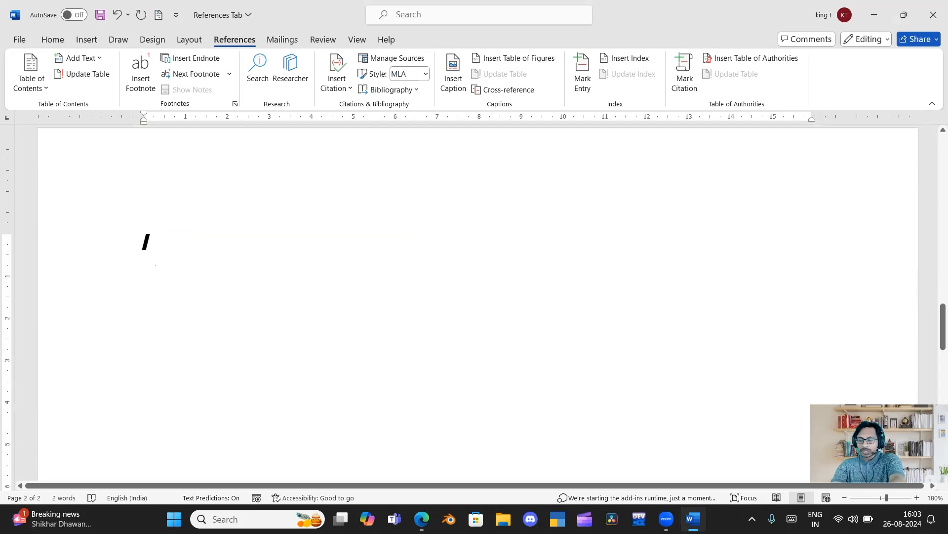
Start a third page and insert a table of figures there for the Figure label, with right-aligned page numbers and dotted leaders.
scroll(156, 267, down, 5)
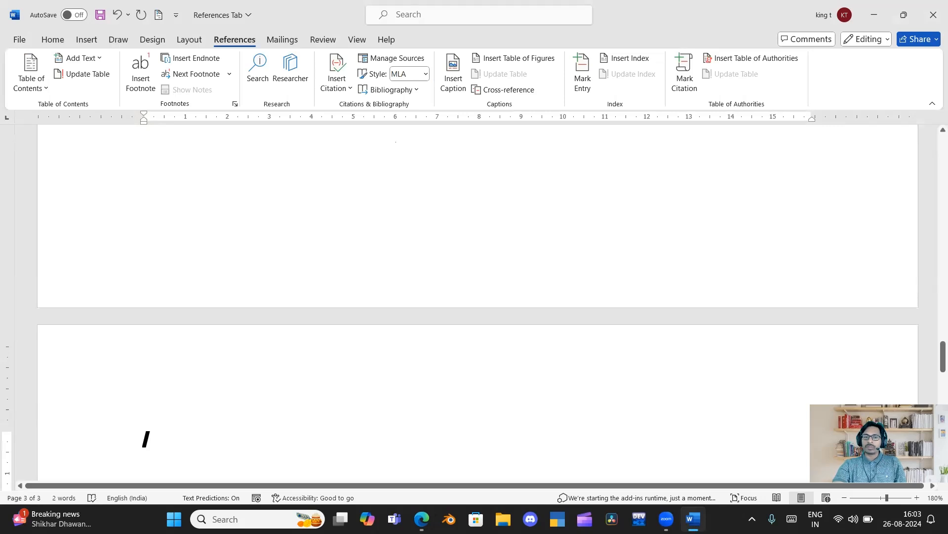
click(502, 58)
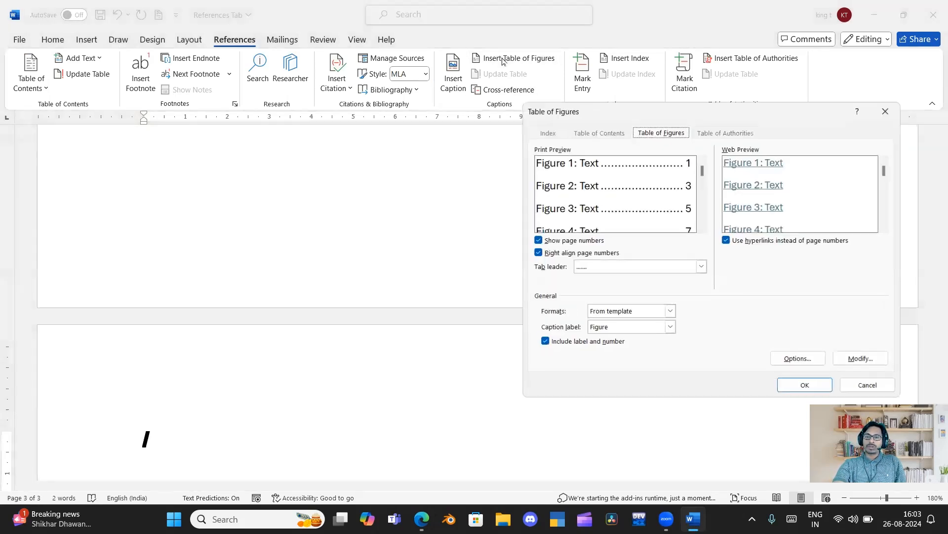
click(788, 385)
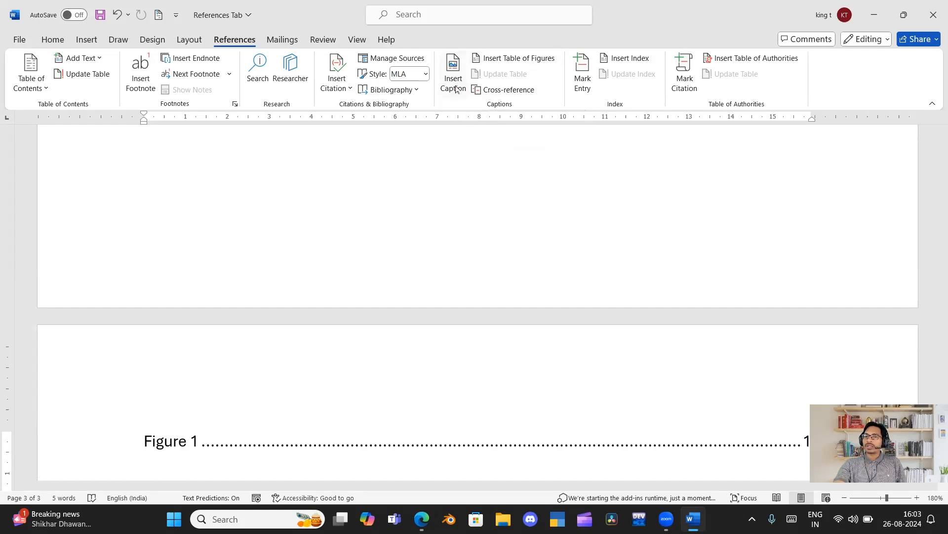
Insert a table of six columns and six rows below the "Figure 1" caption on the first page.
scroll(207, 413, up, 10)
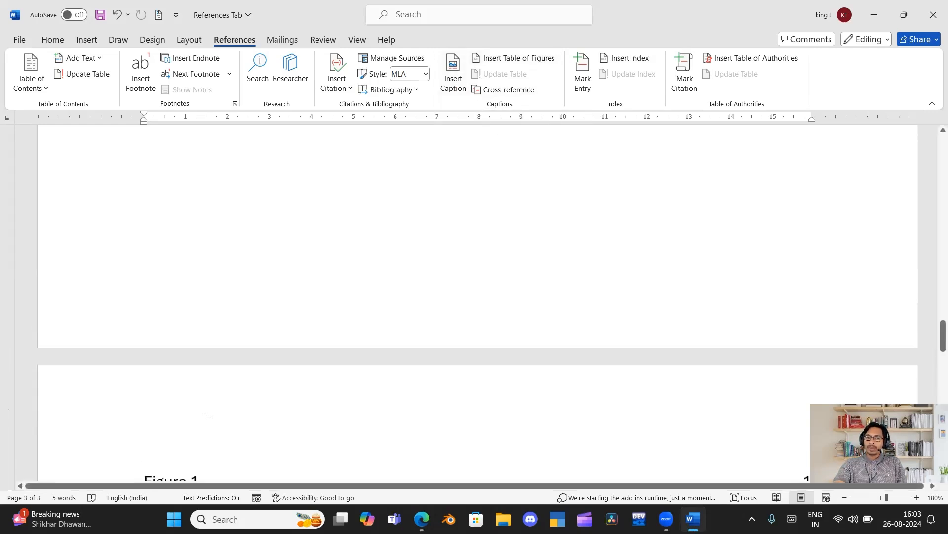
scroll(207, 404, up, 5)
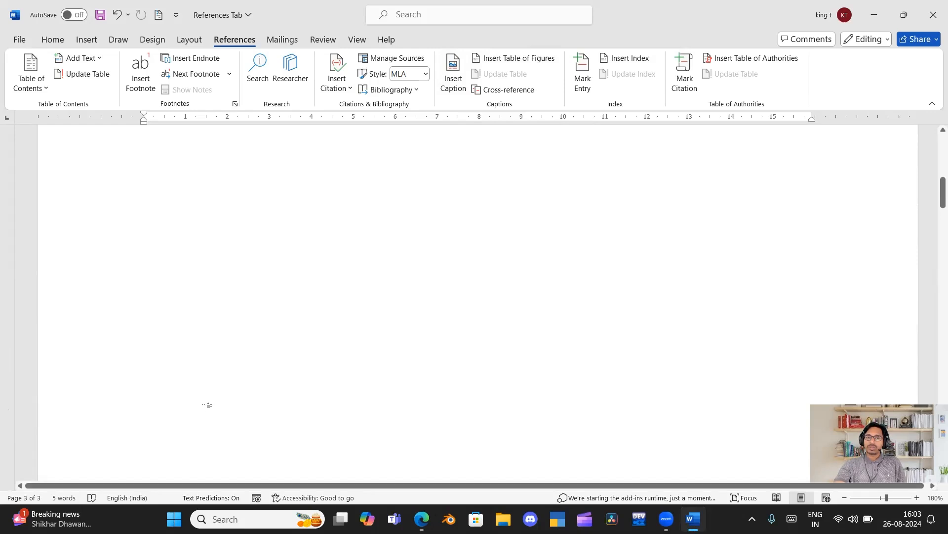
scroll(208, 405, down, 1)
click(220, 272)
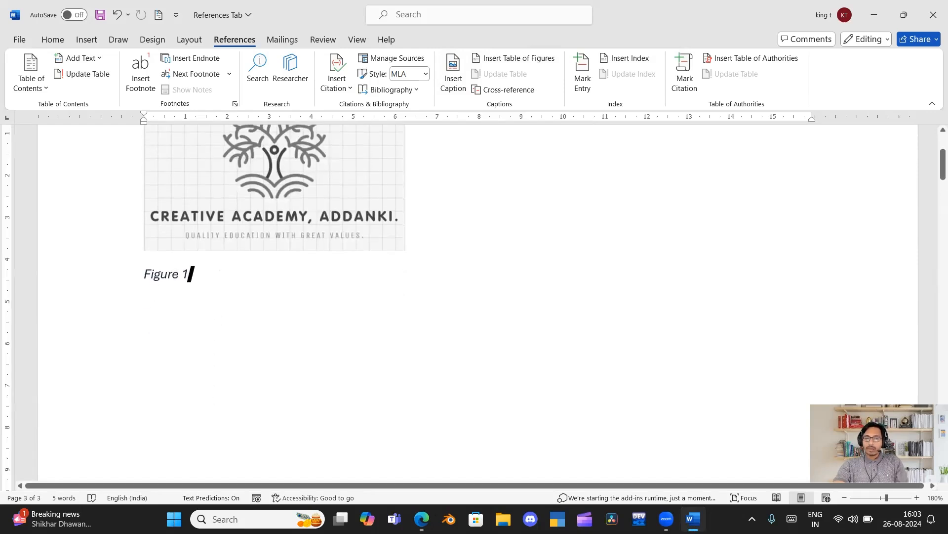
click(86, 39)
click(113, 87)
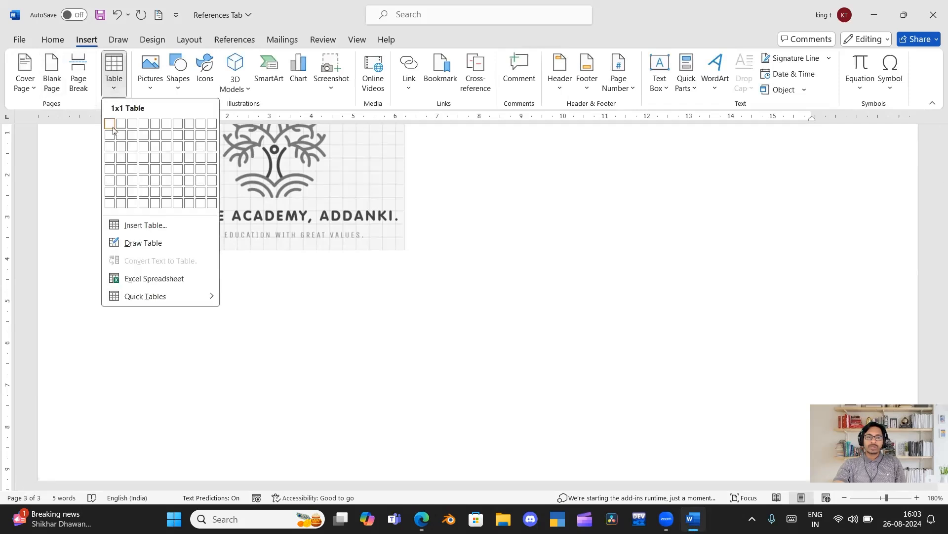
click(167, 180)
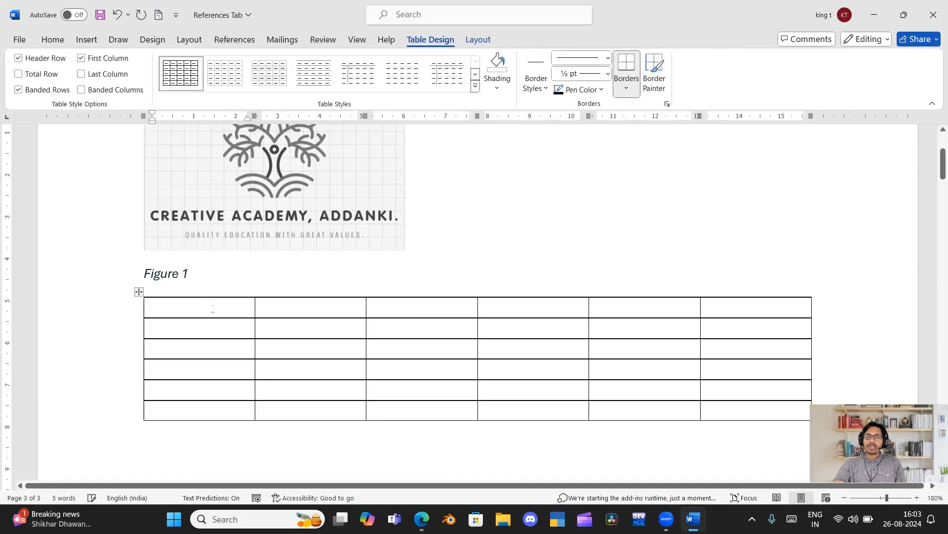
Add the caption "Table 1" above the whole new table, using the Table label.
click(139, 292)
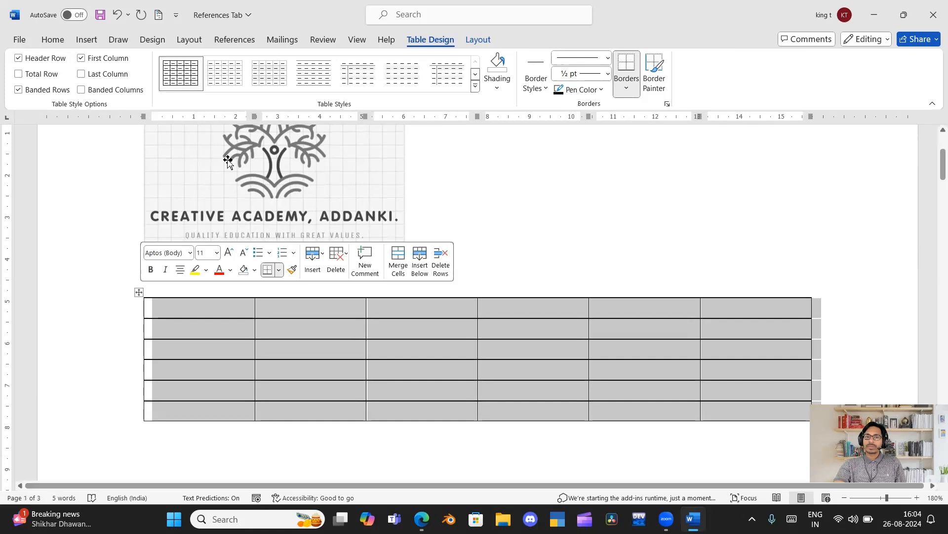
click(235, 40)
click(451, 83)
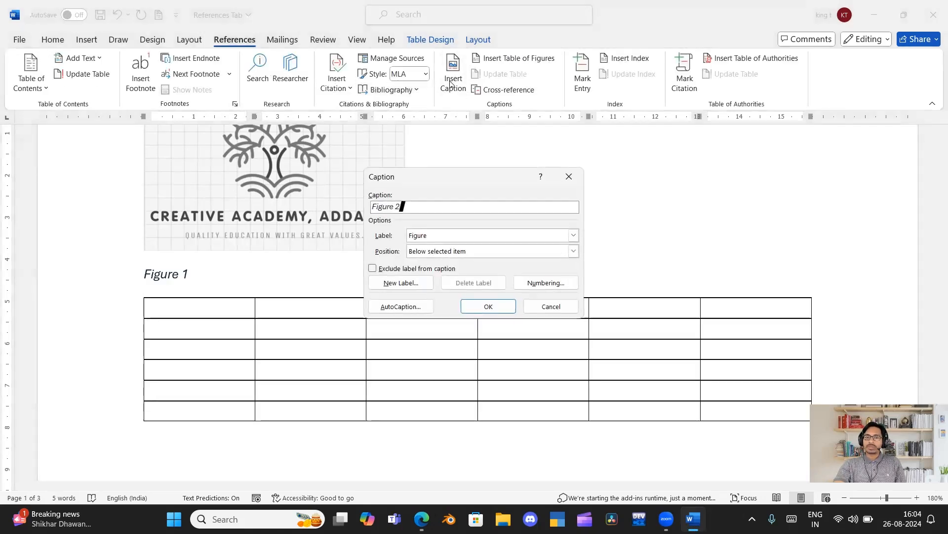
click(574, 235)
click(499, 263)
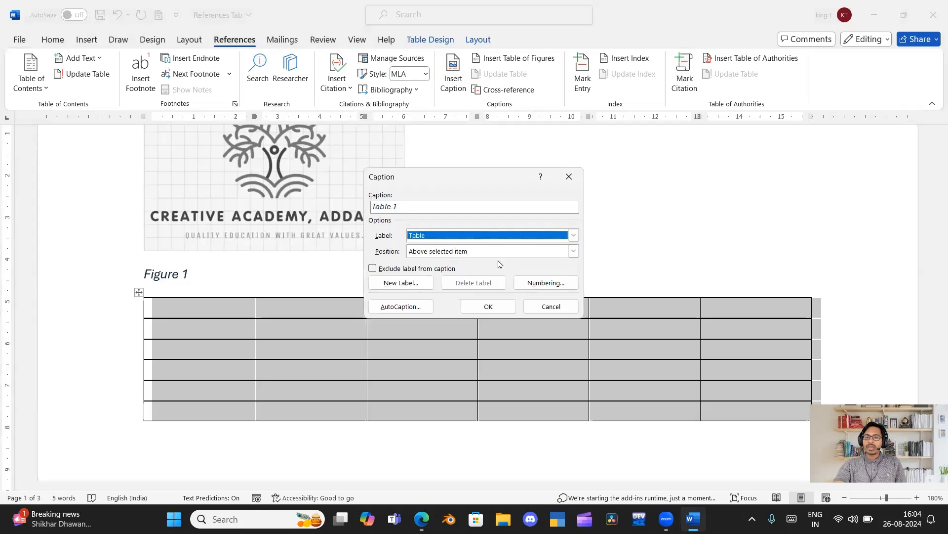
click(477, 307)
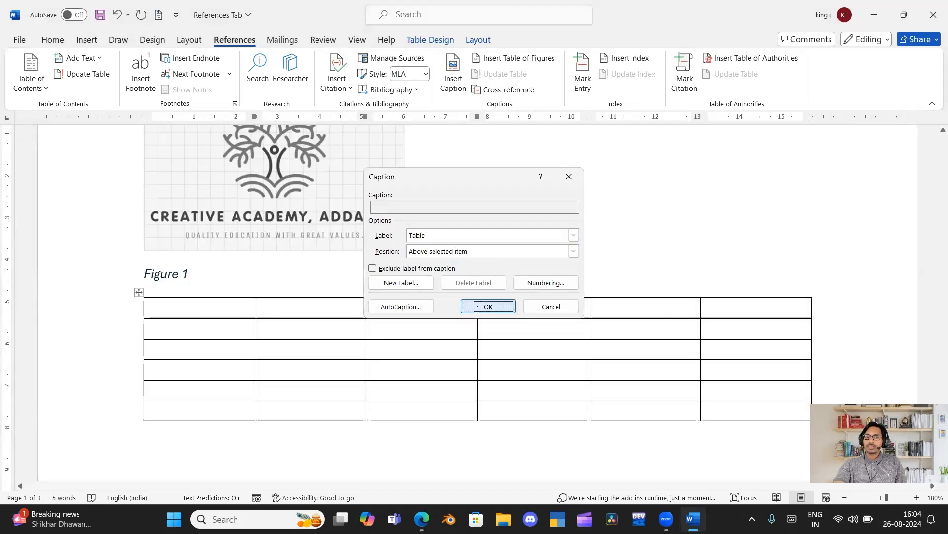
Update the entire table of figures on the third page.
scroll(207, 314, down, 3)
scroll(213, 316, down, 10)
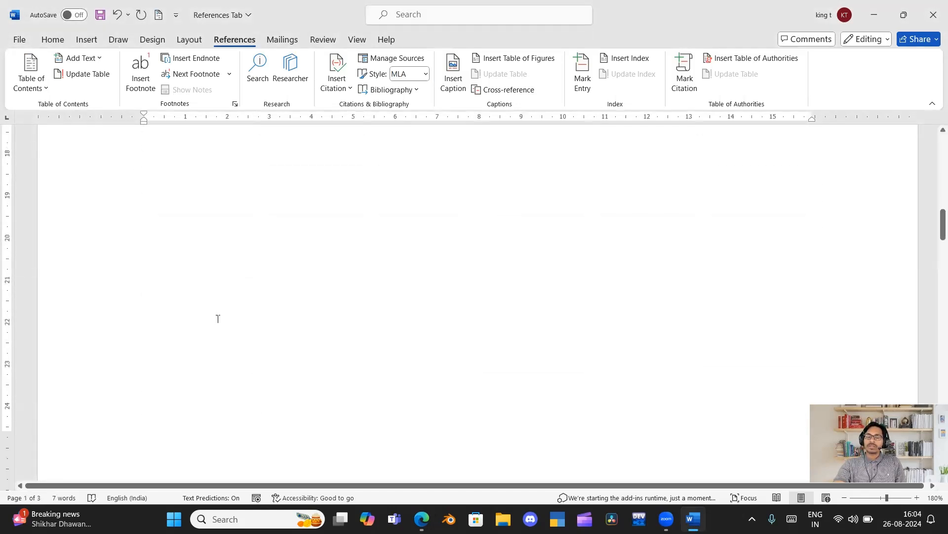
scroll(219, 320, down, 5)
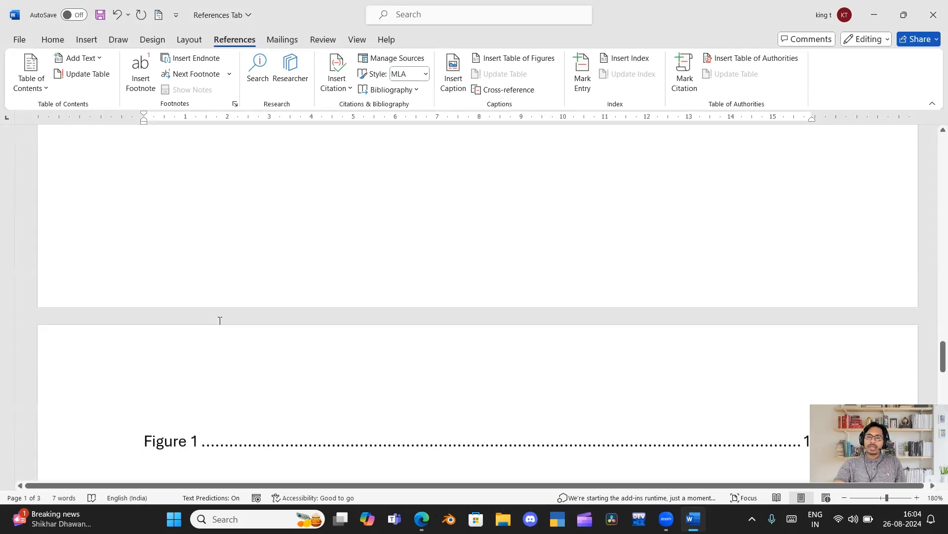
click(218, 233)
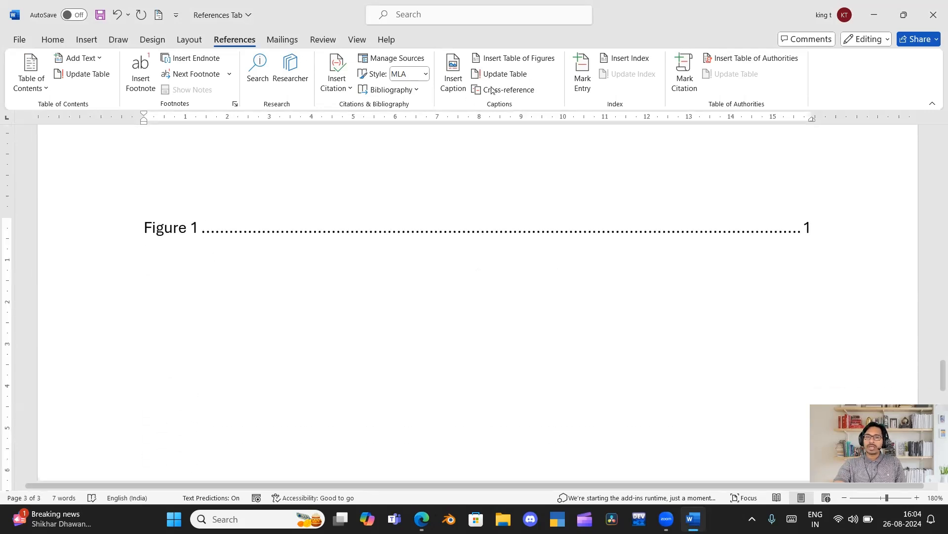
click(508, 76)
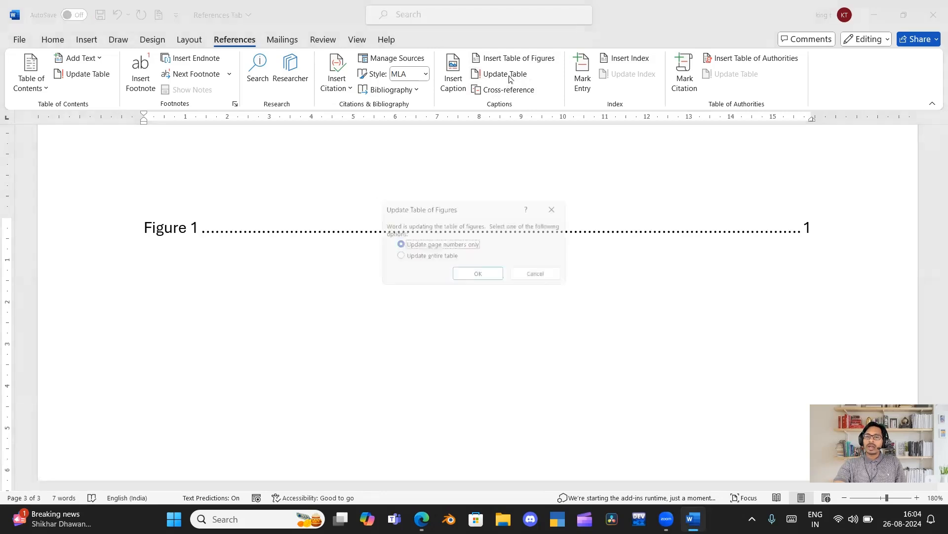
click(449, 257)
click(458, 275)
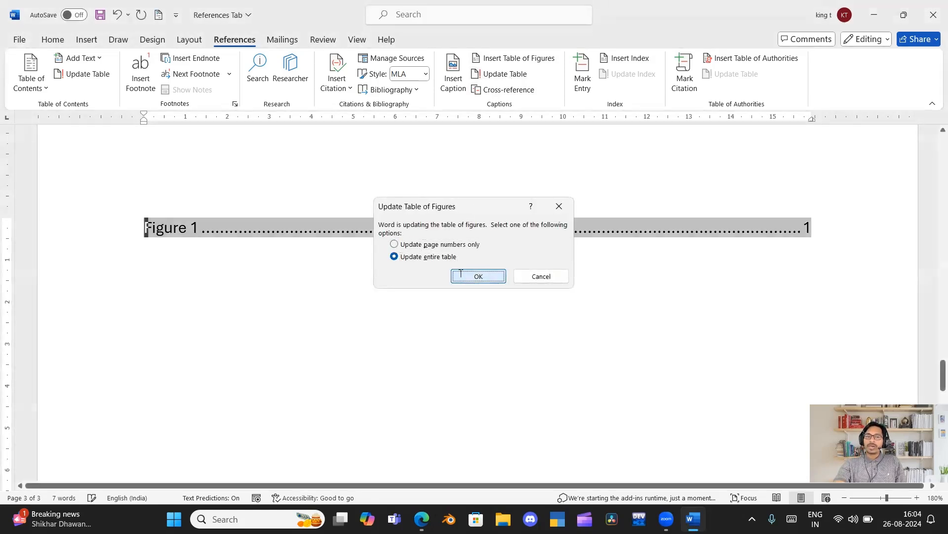
Insert a second table of figures on the third page, below the Figure 1 entry, using the Table caption label.
scroll(462, 273, up, 10)
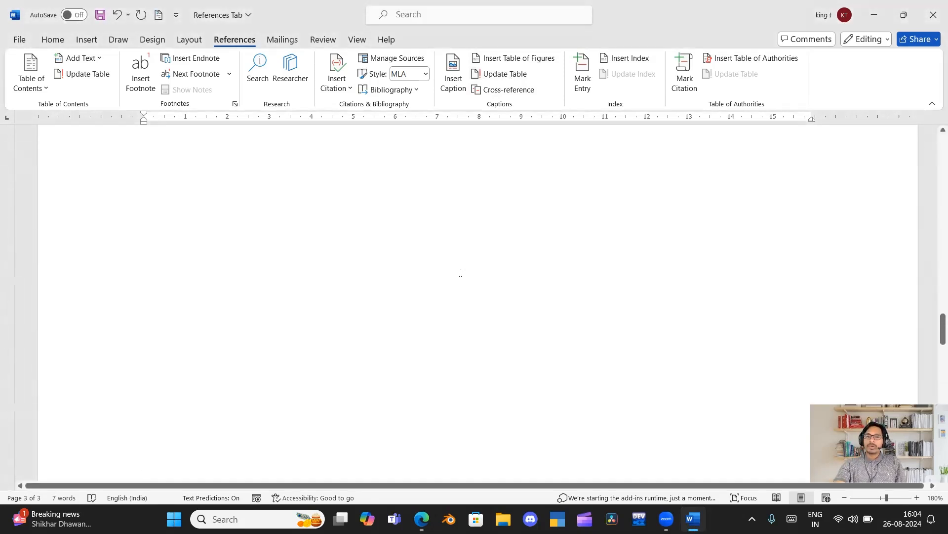
scroll(462, 273, up, 10)
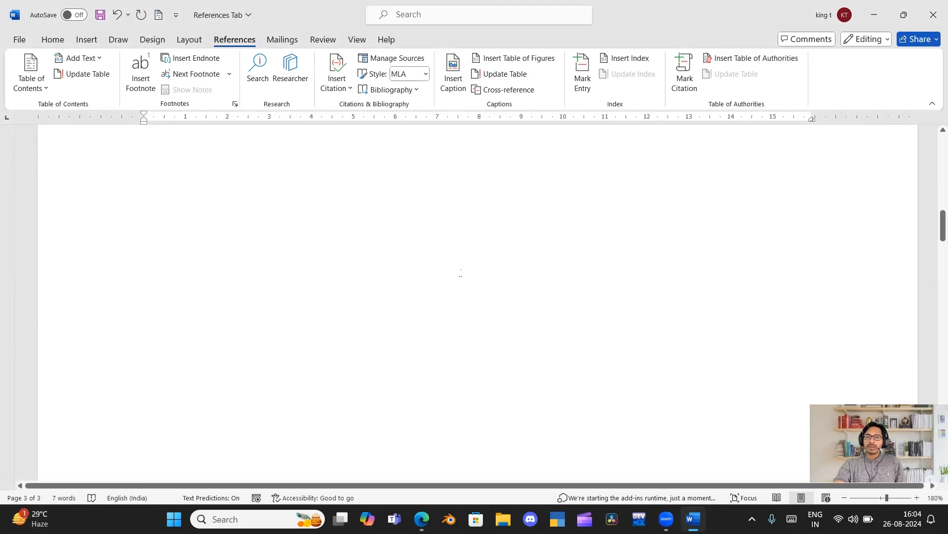
scroll(461, 273, up, 10)
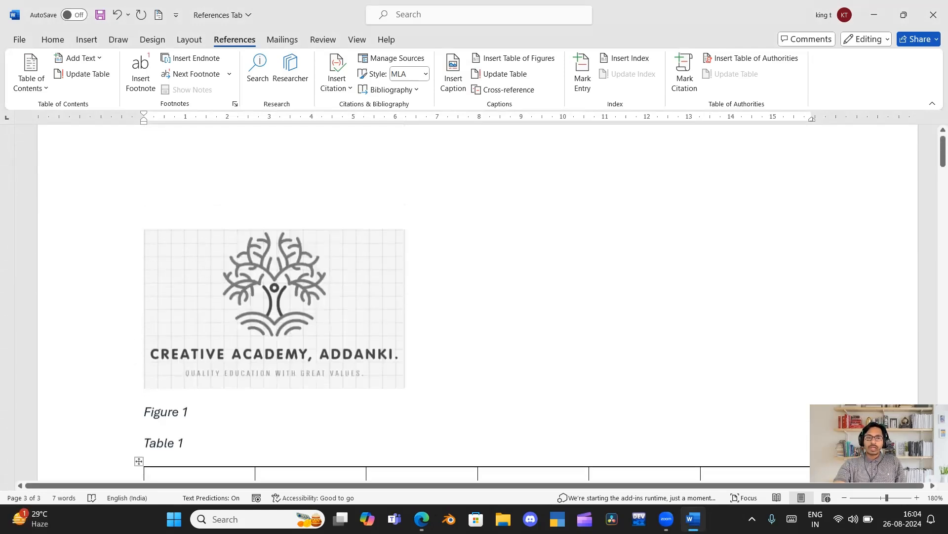
scroll(185, 359, down, 15)
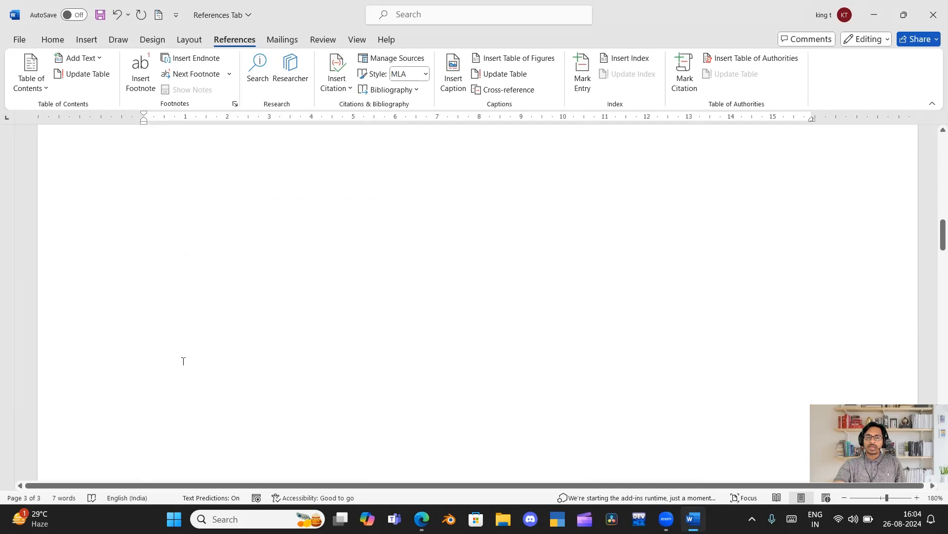
scroll(186, 359, down, 5)
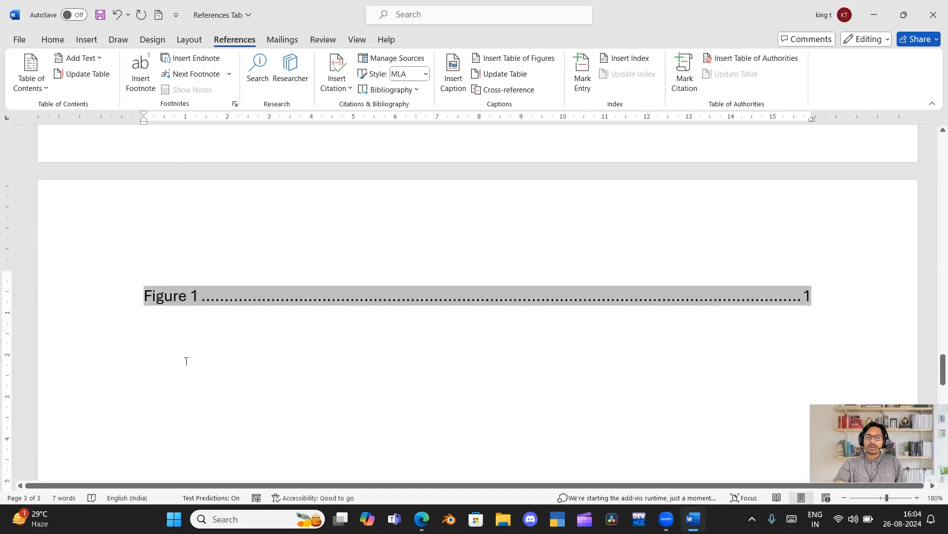
click(178, 325)
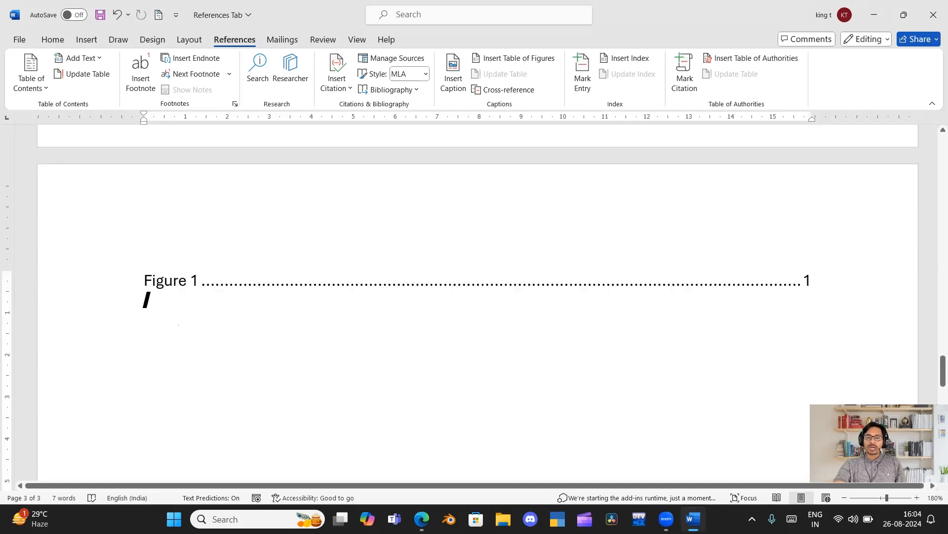
click(514, 58)
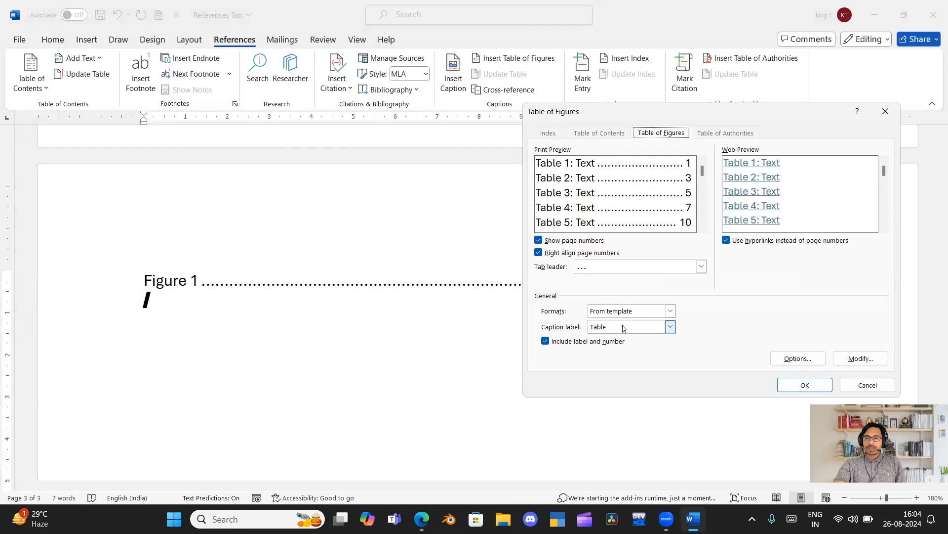
click(784, 385)
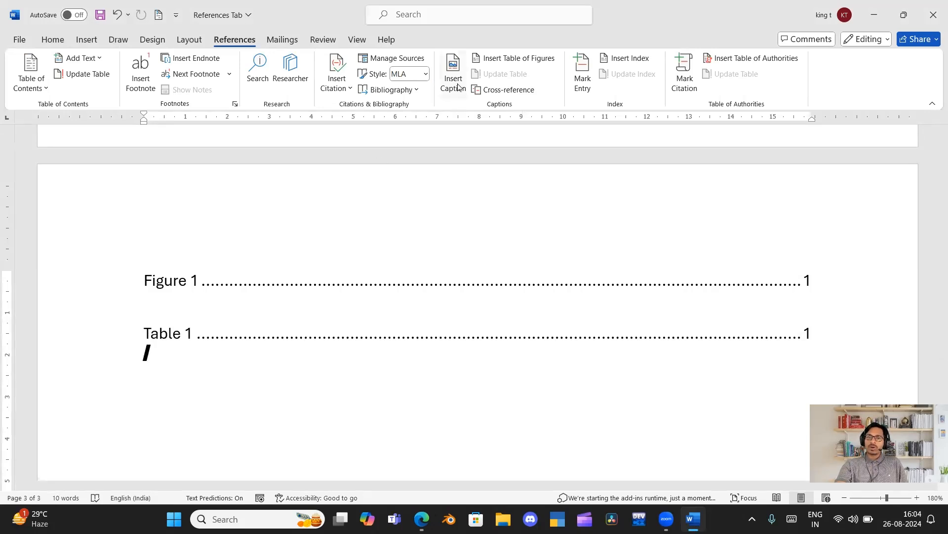
click(502, 57)
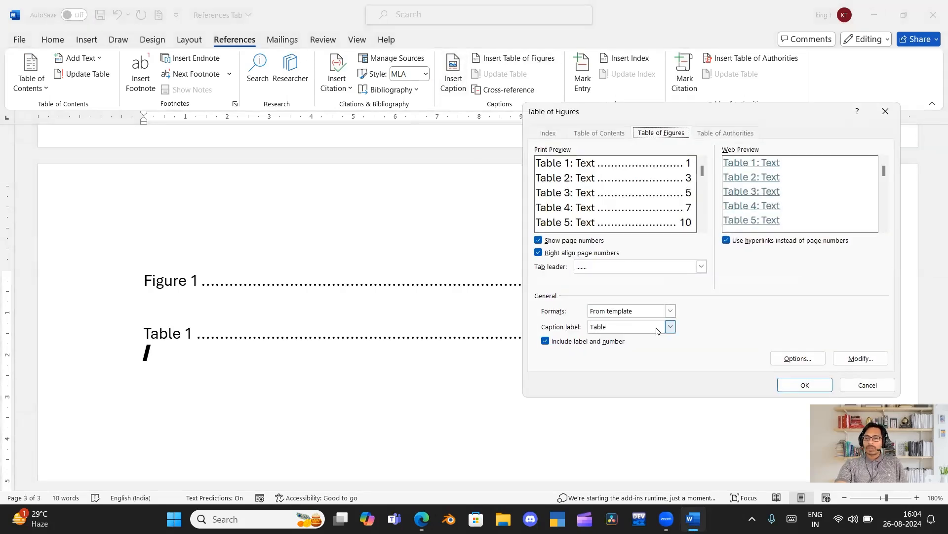
click(671, 326)
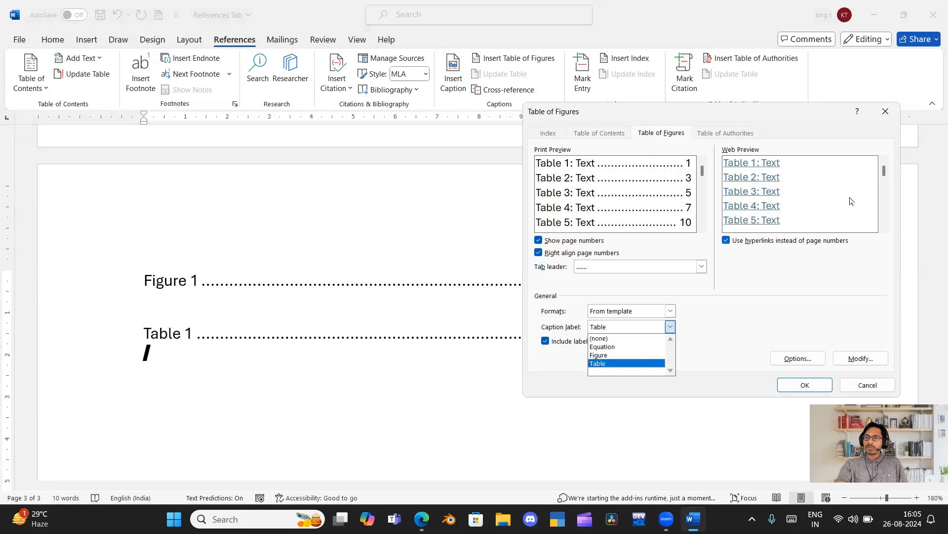
click(888, 111)
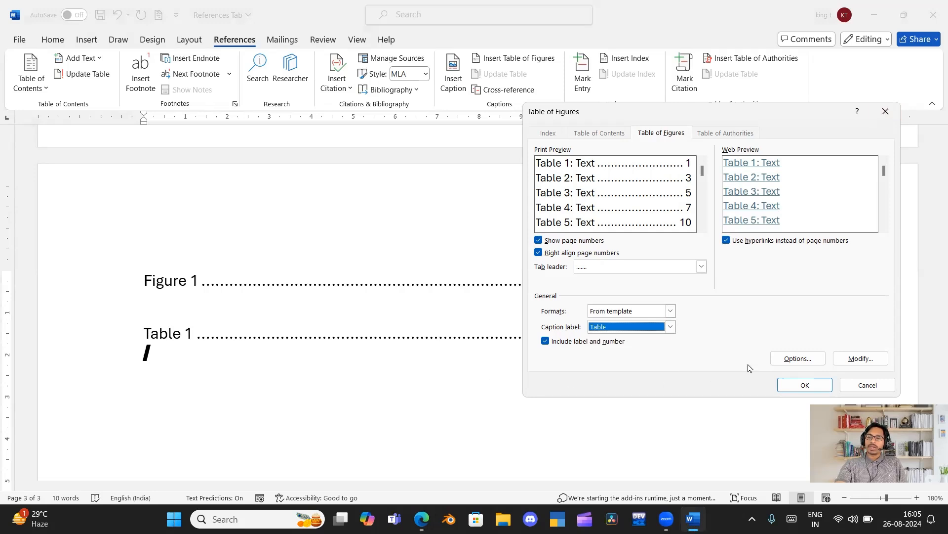
click(785, 387)
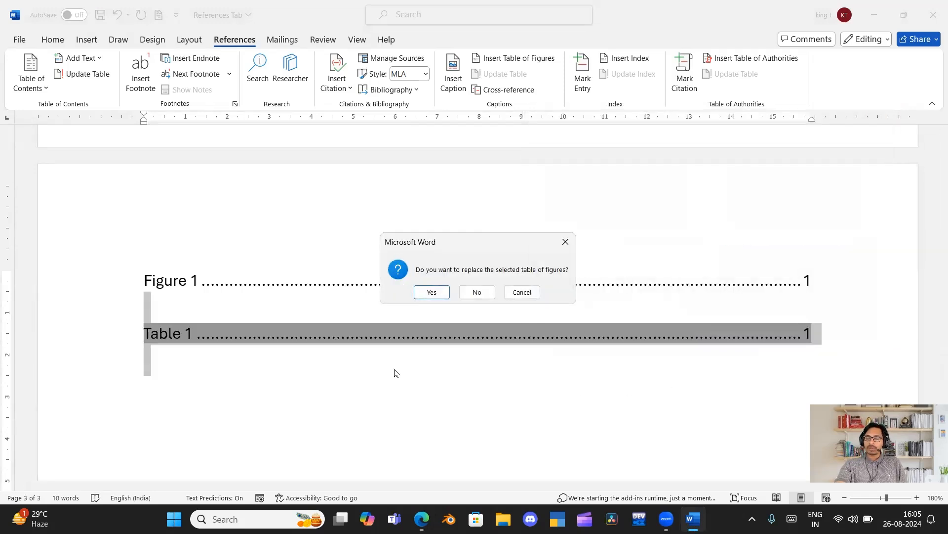
click(522, 292)
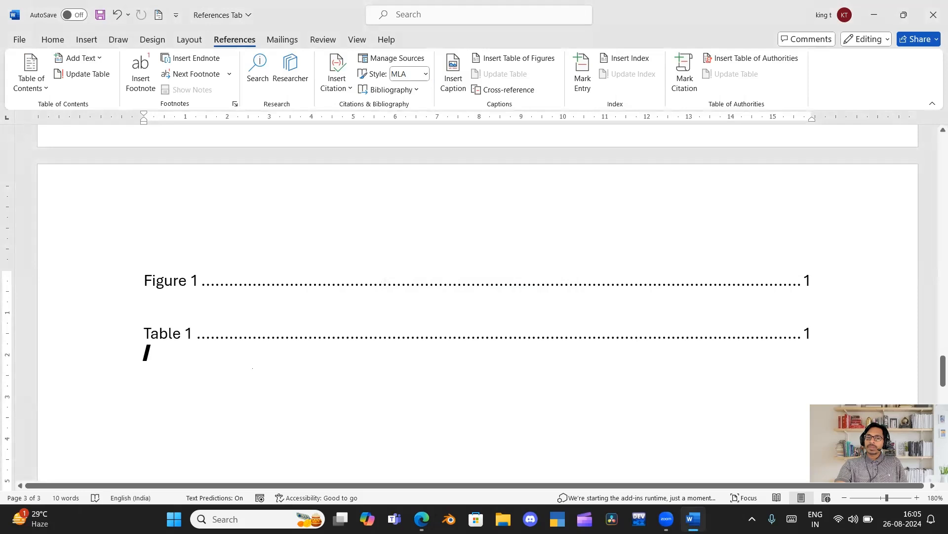
Insert a table of four columns and three rows below the captioned table on the first page.
scroll(246, 365, up, 1)
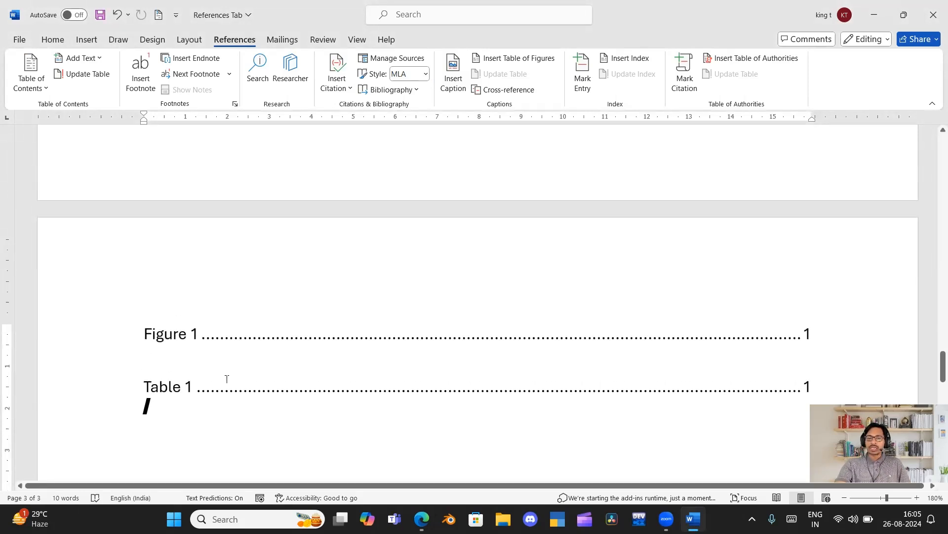
scroll(227, 379, up, 18)
scroll(225, 379, up, 15)
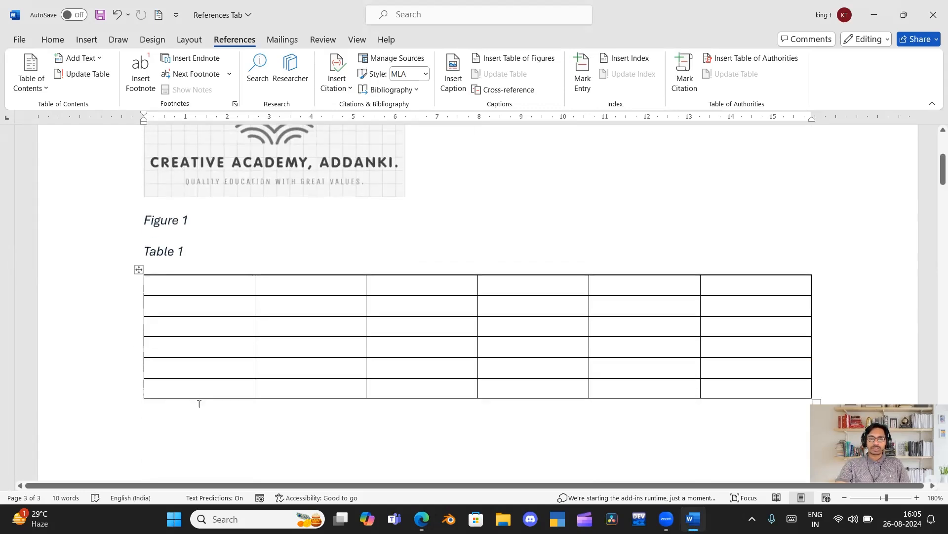
scroll(199, 404, down, 2)
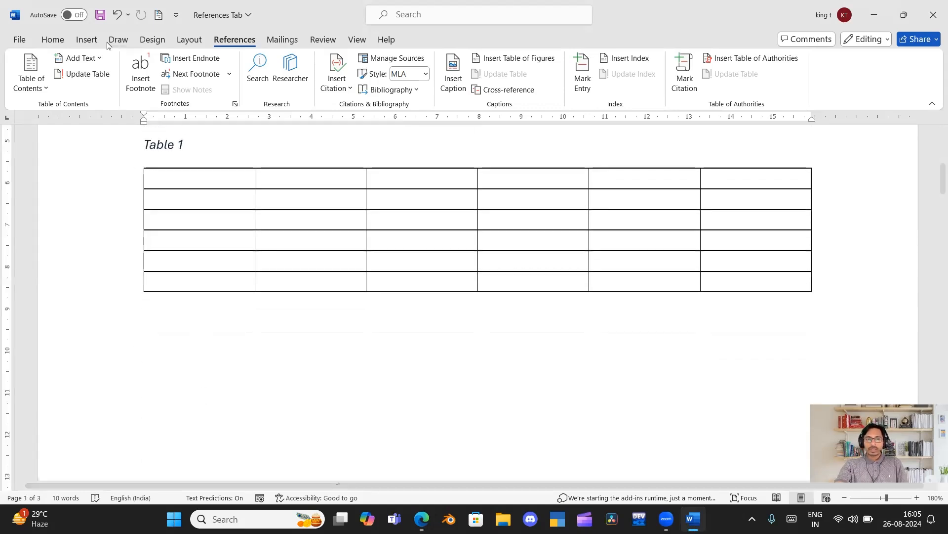
click(86, 40)
click(114, 72)
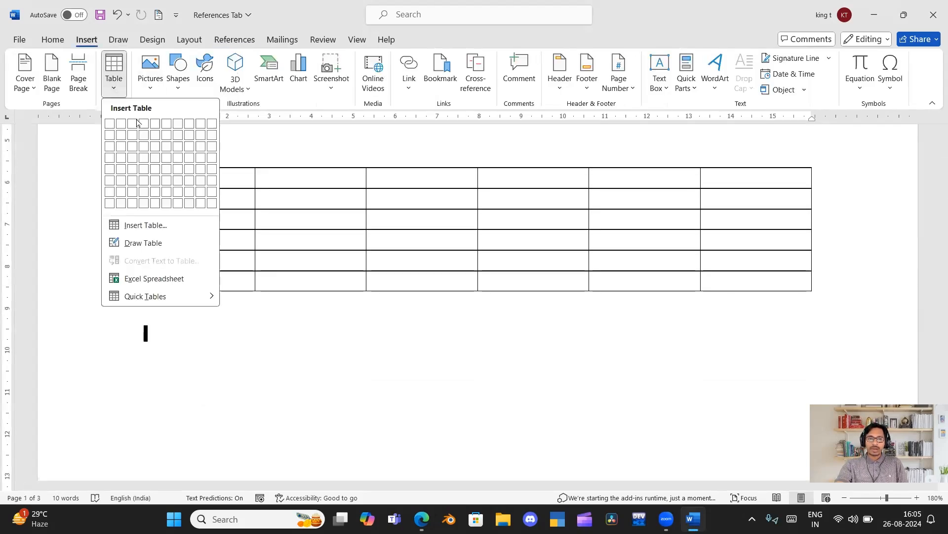
click(144, 146)
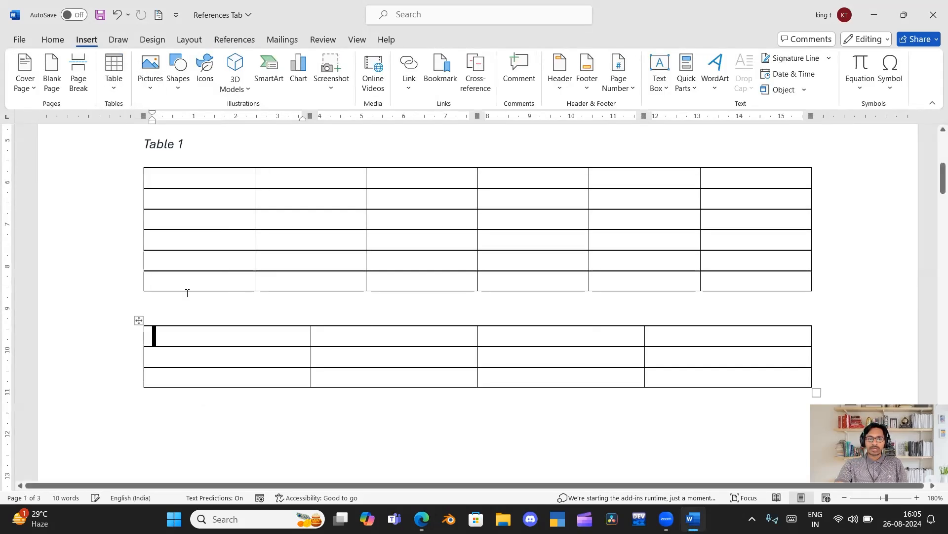
Add the caption "Table 2" above the whole new four-column table, using the Table label.
click(140, 321)
click(239, 39)
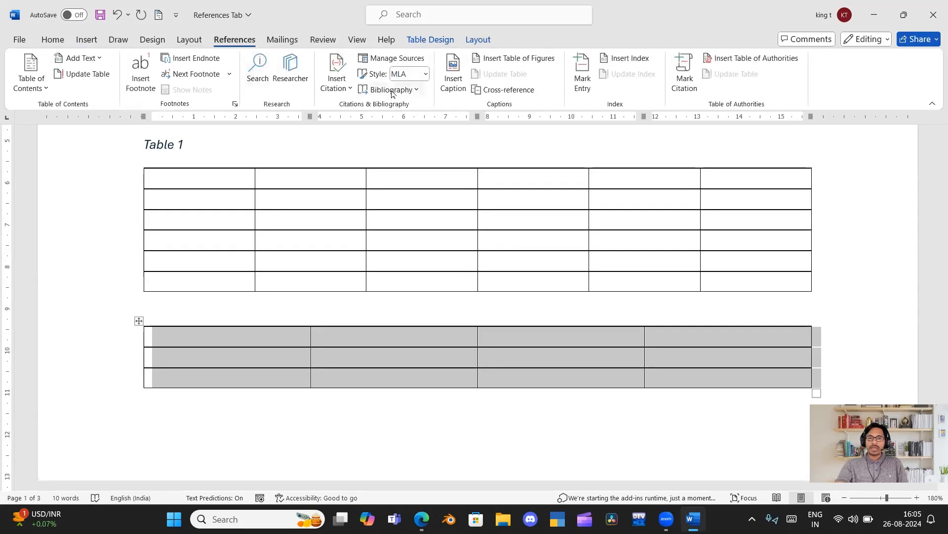
click(453, 74)
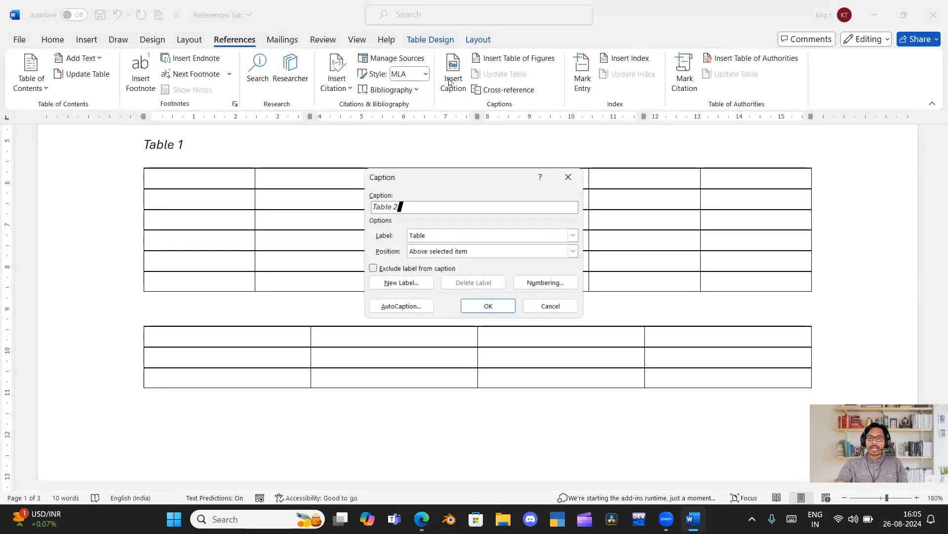
click(489, 306)
Update the entire list of table captions on the third page.
scroll(267, 368, down, 10)
scroll(267, 368, down, 10)
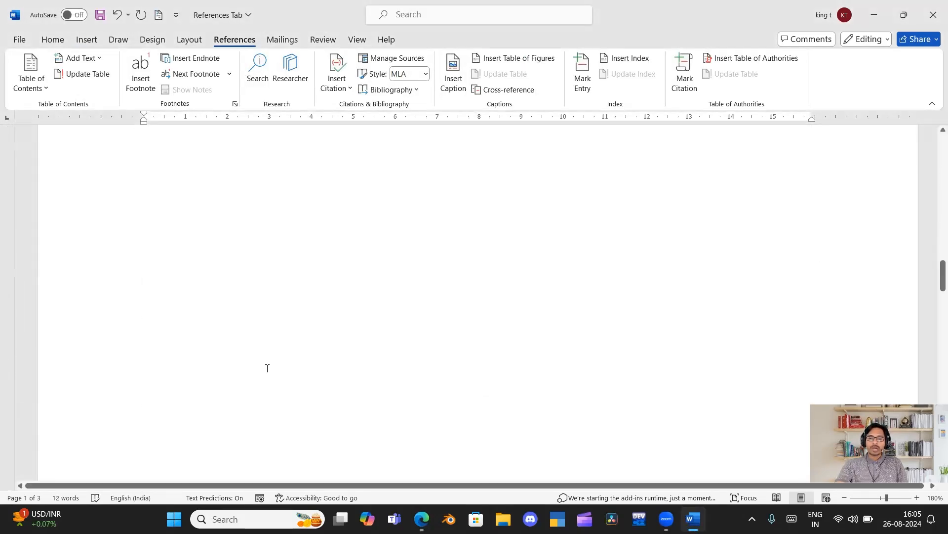
scroll(267, 368, down, 2)
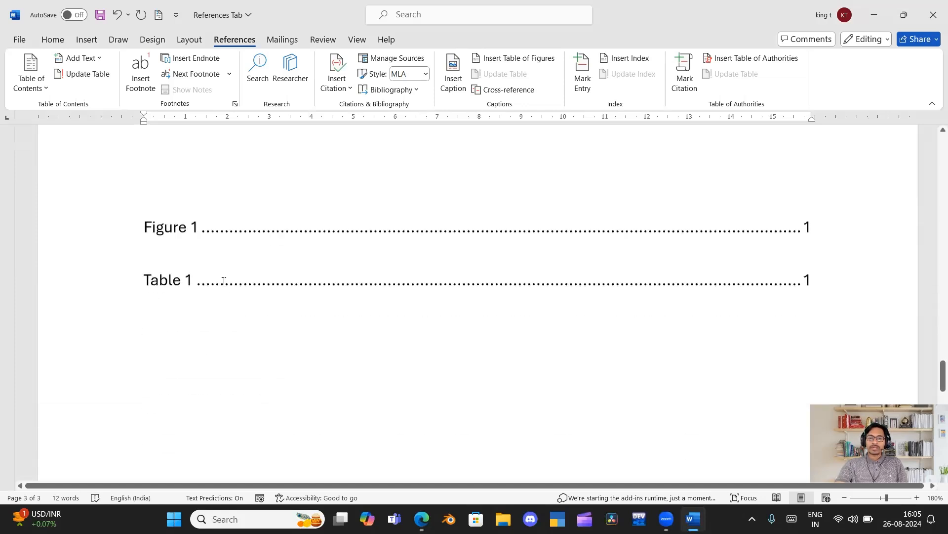
click(220, 280)
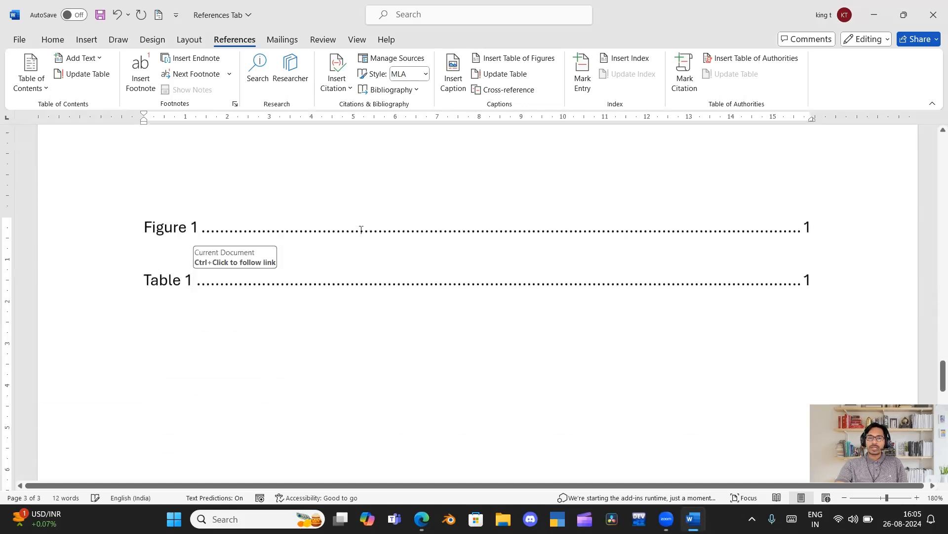
click(500, 74)
click(456, 257)
click(468, 276)
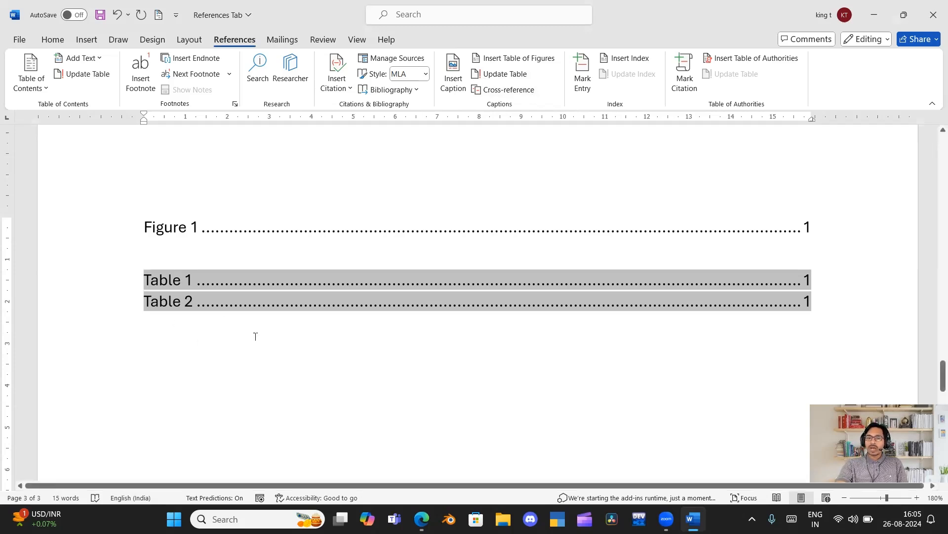
Insert a hyperlinked cross-reference to the entire Table 1 caption below the lists on the third page.
click(816, 304)
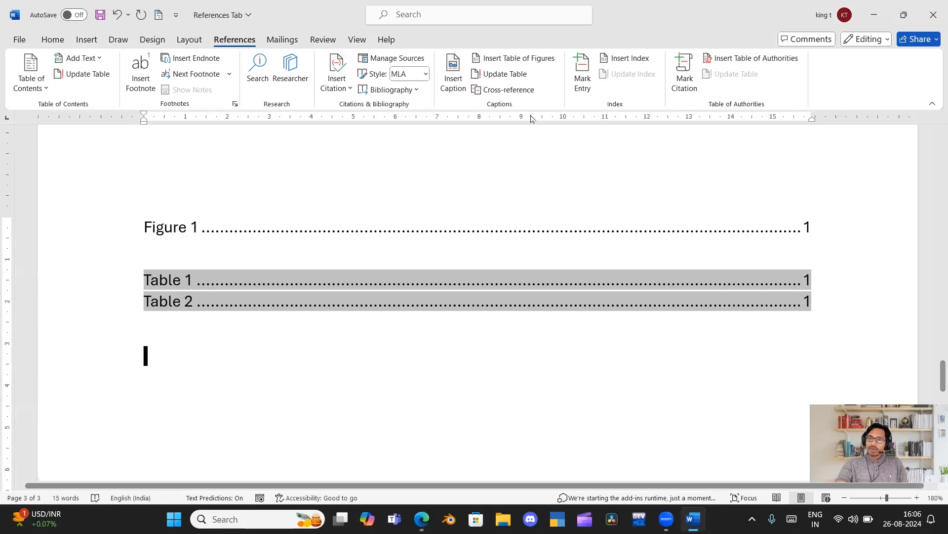
click(508, 90)
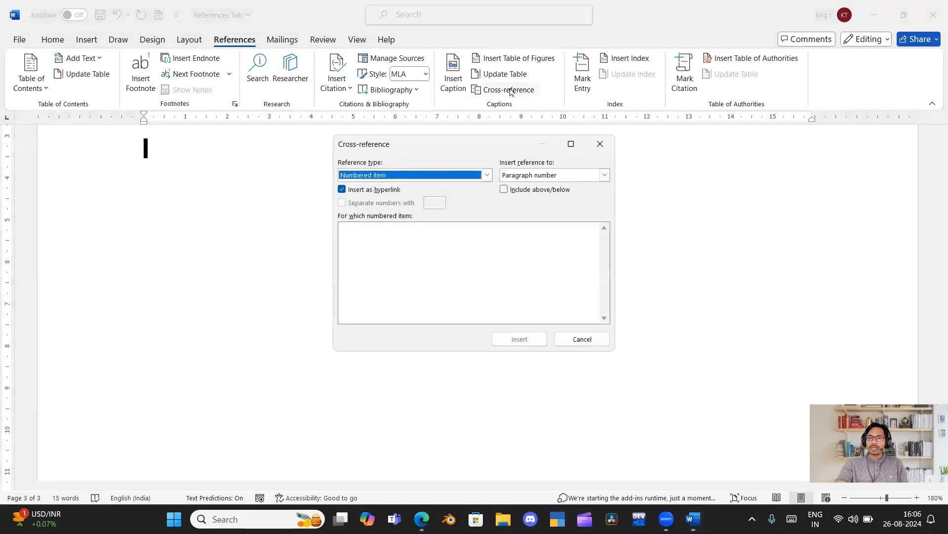
click(452, 174)
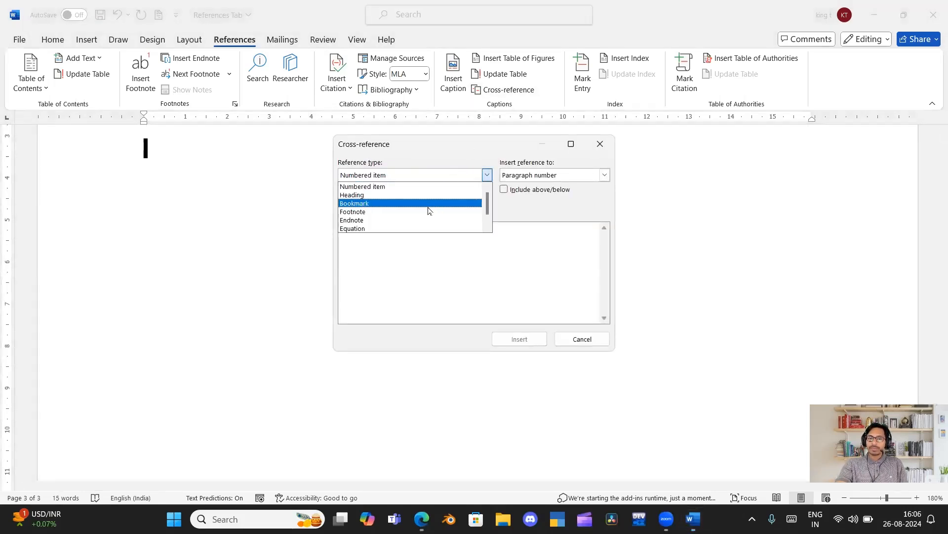
scroll(423, 203, down, 1)
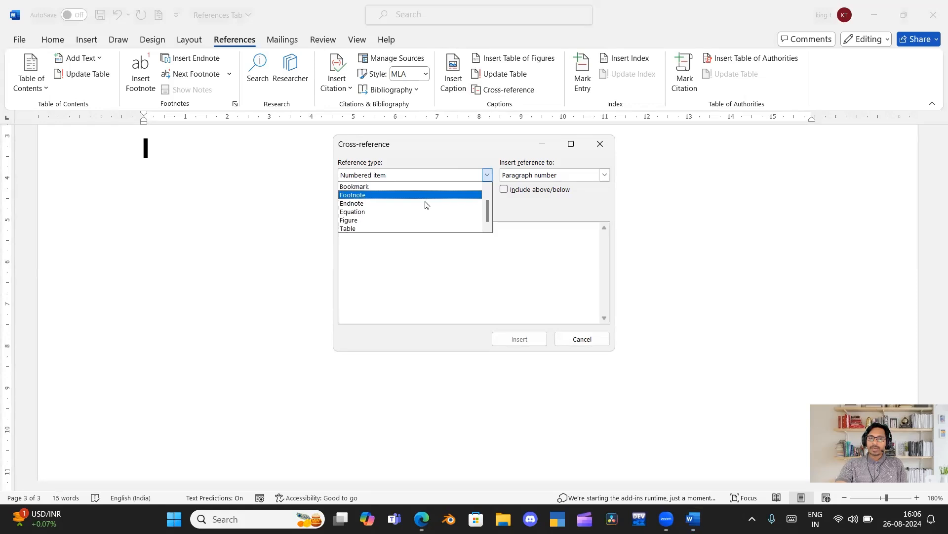
click(420, 227)
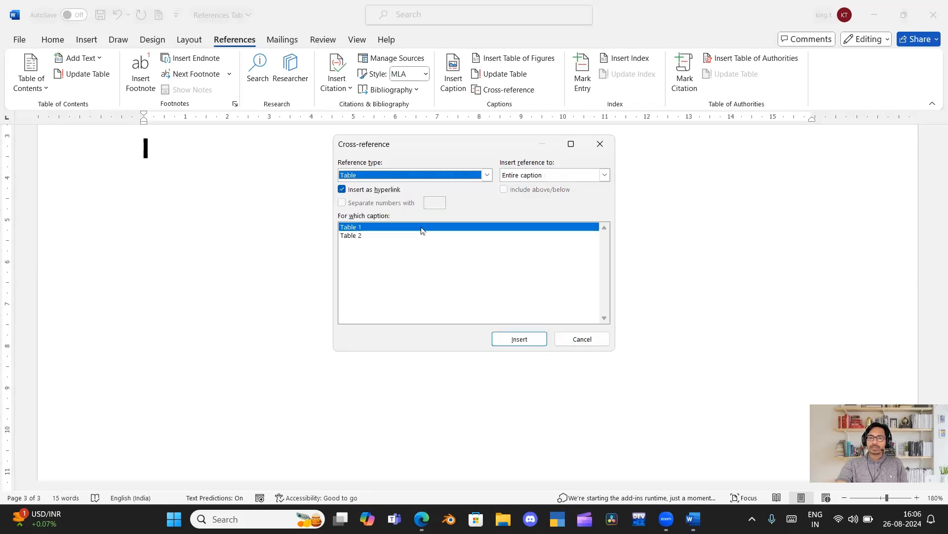
click(519, 339)
click(576, 338)
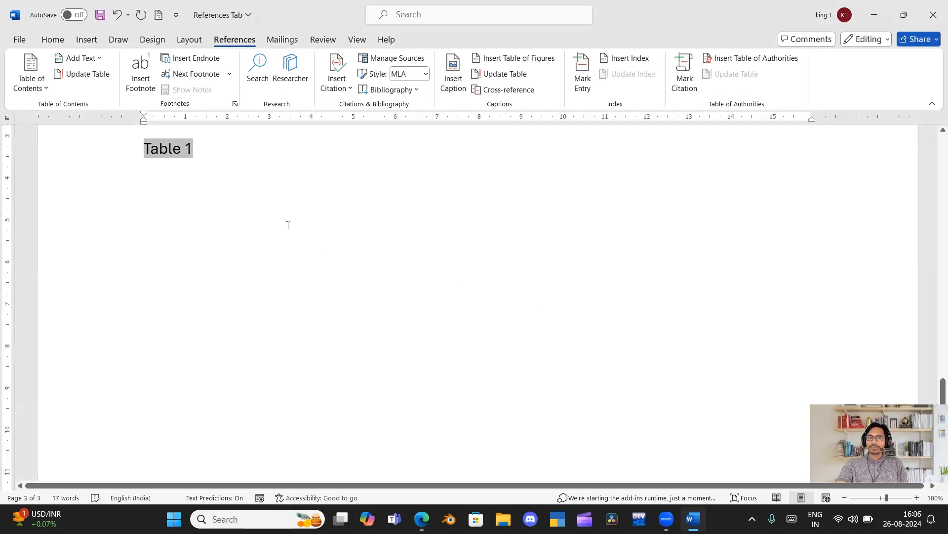
Follow the Table 1 cross-reference to its caption on the first page.
scroll(262, 214, up, 3)
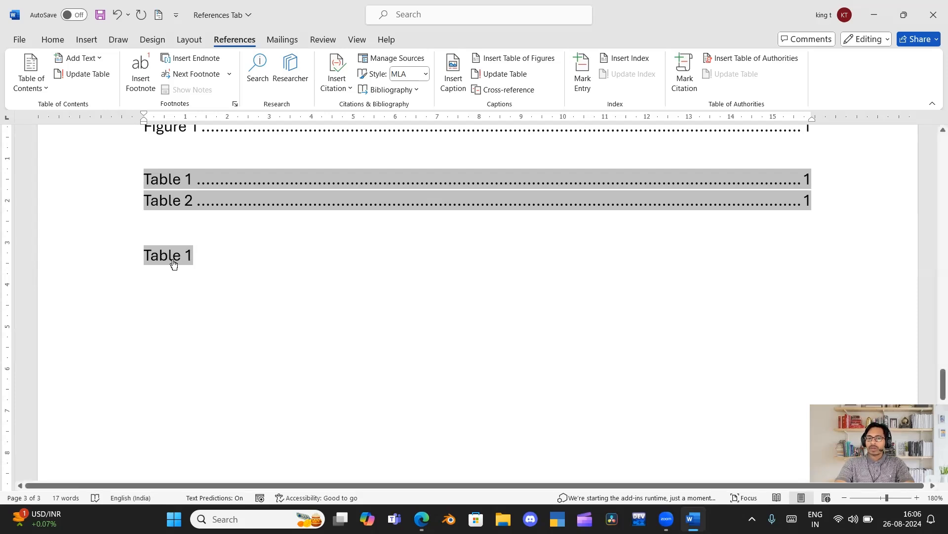
ctrl+click(173, 263)
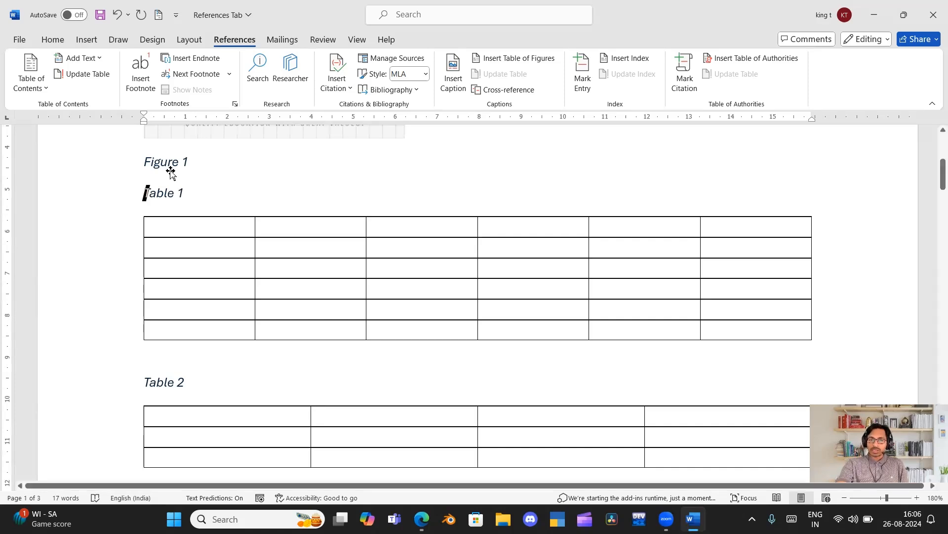
scroll(169, 222, up, 2)
Insert a hyperlinked cross-reference to the entire Figure 1 caption at the start of the second page.
scroll(169, 222, down, 1)
scroll(192, 237, down, 18)
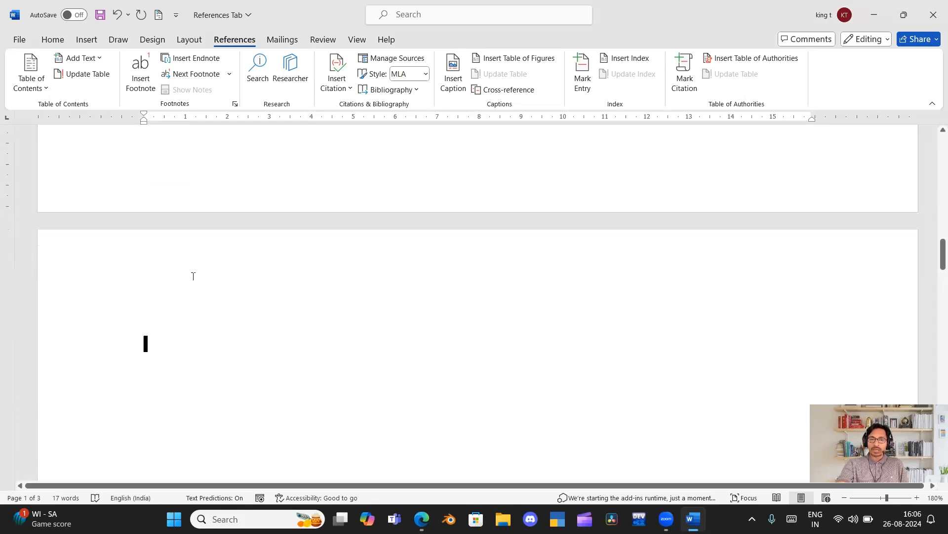
click(193, 276)
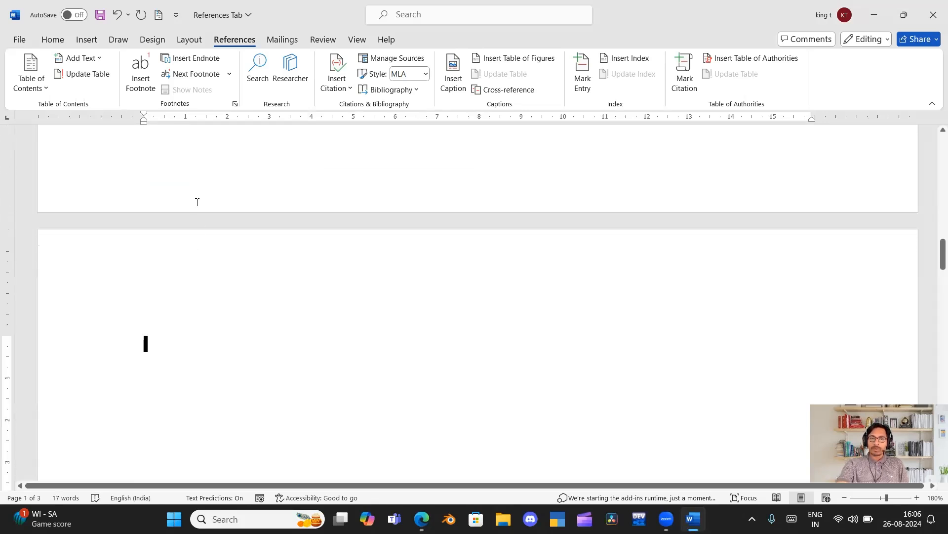
click(486, 91)
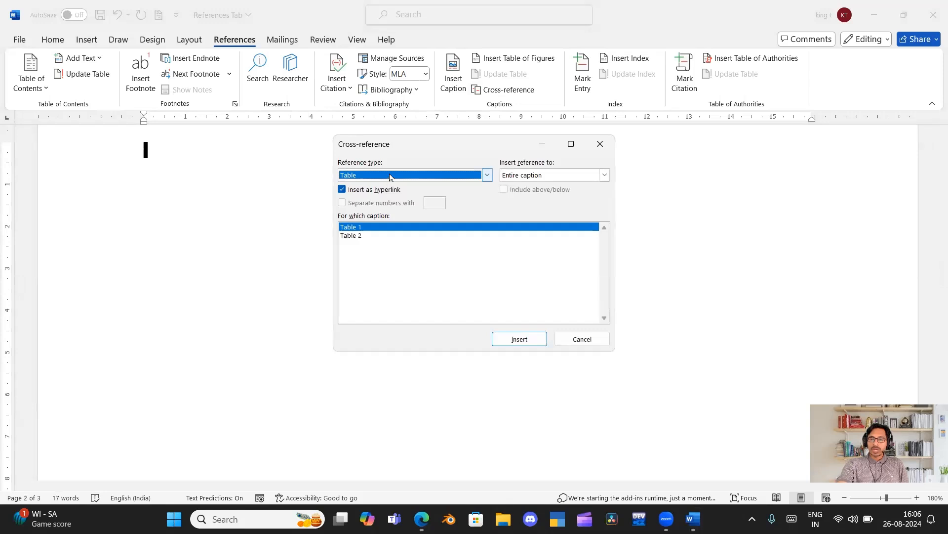
click(390, 177)
click(377, 216)
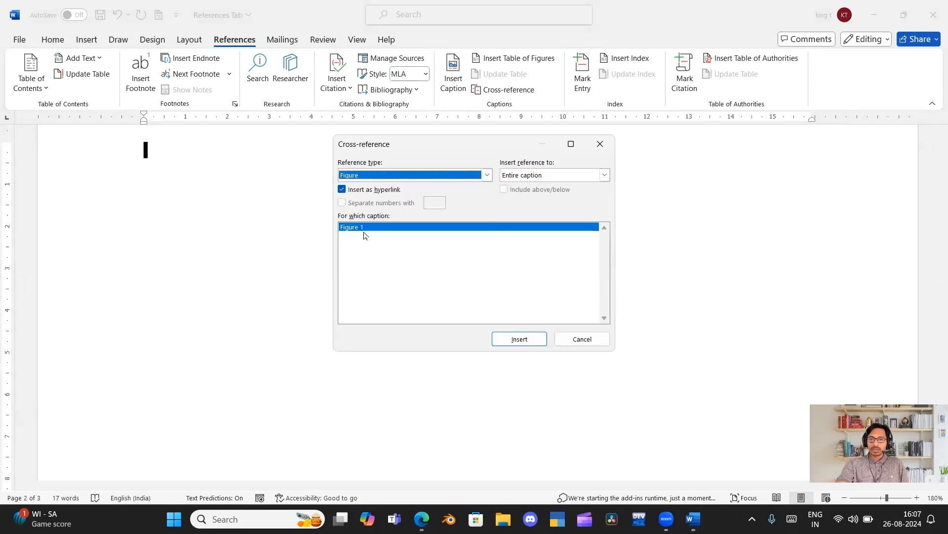
click(516, 340)
click(582, 340)
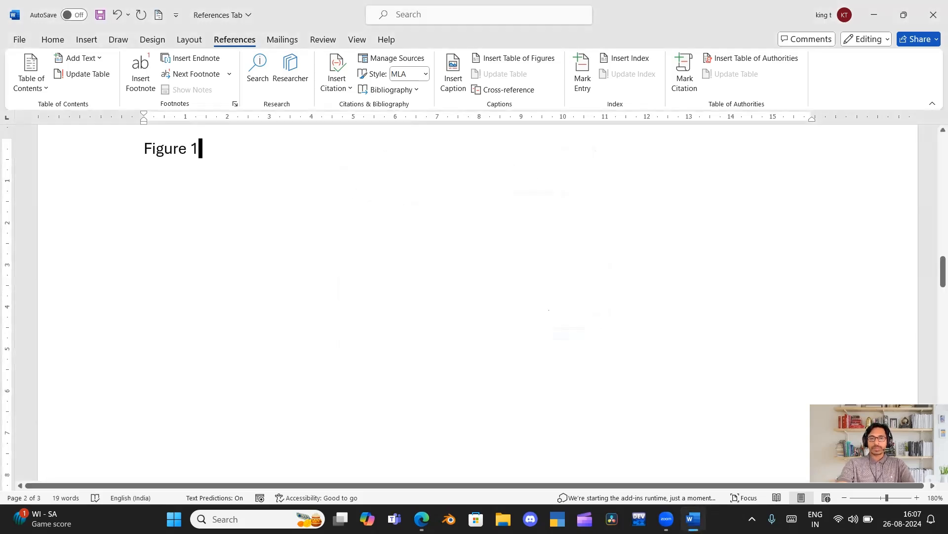
Follow the Figure 1 cross-reference to its caption and view the picture on the first page.
ctrl+click(175, 153)
scroll(187, 168, up, 1)
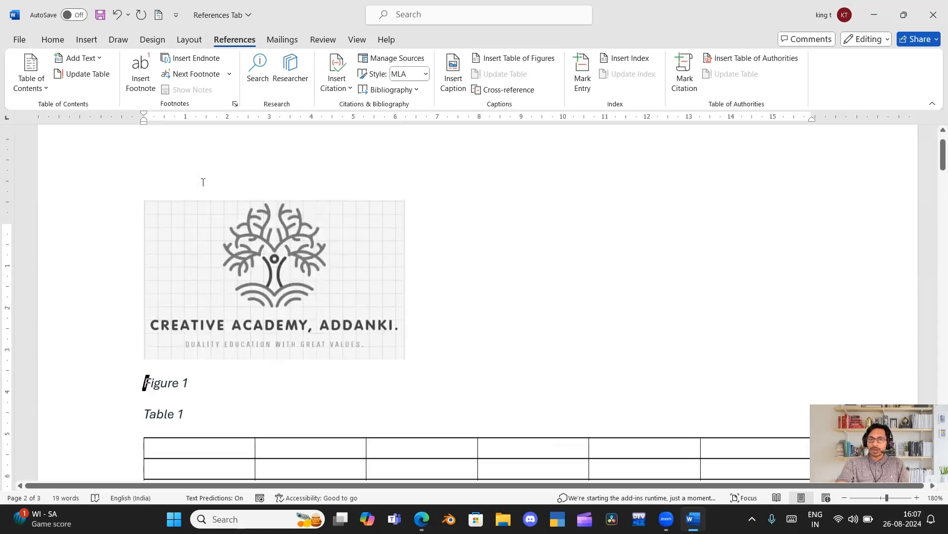
scroll(202, 183, up, 1)
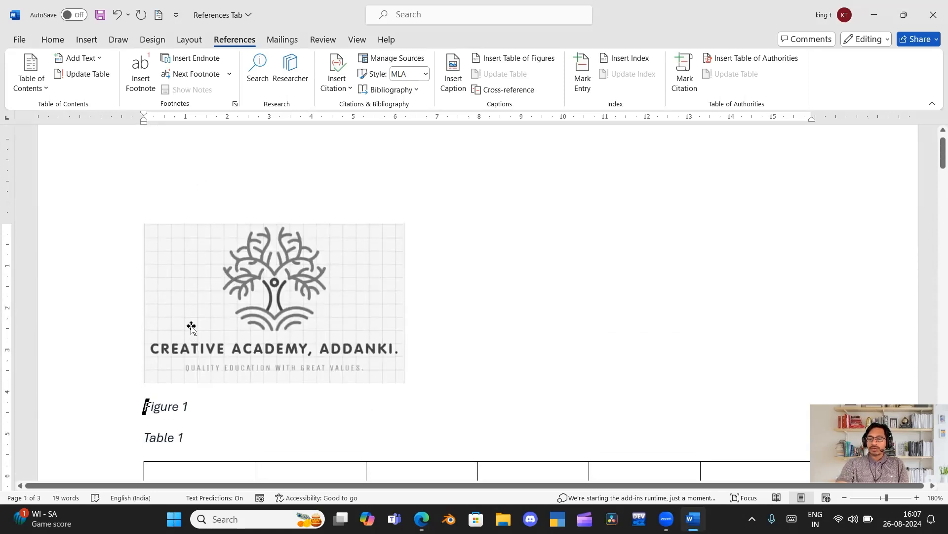
scroll(191, 328, down, 1)
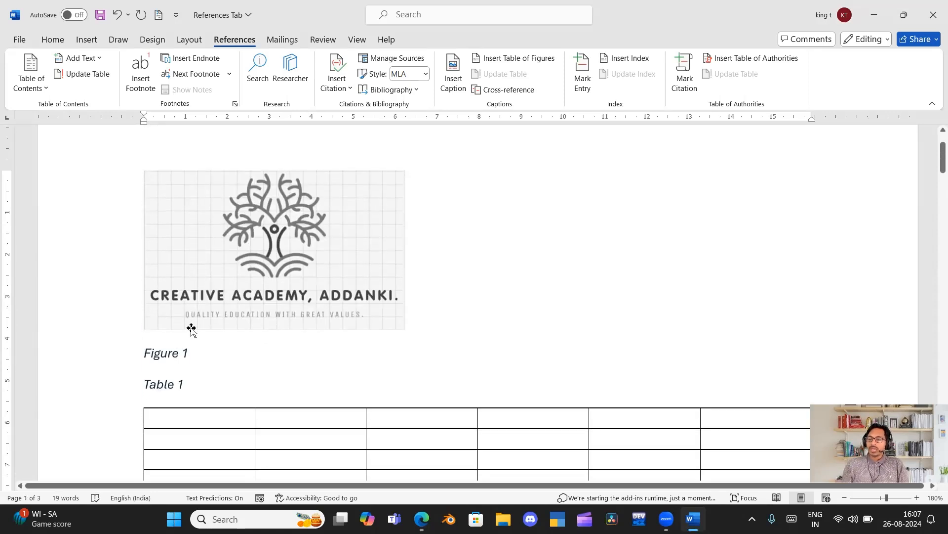